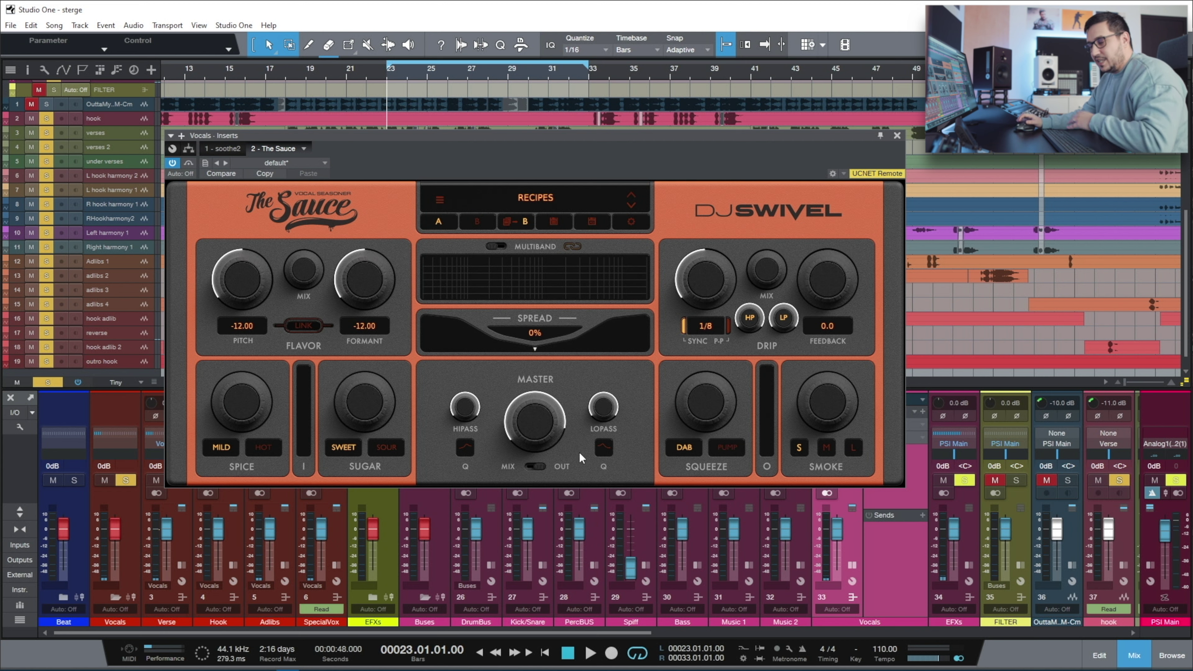
# Play the looped section from bar 23, stop playback and close The Sauce plug-in window
pyautogui.press('space')
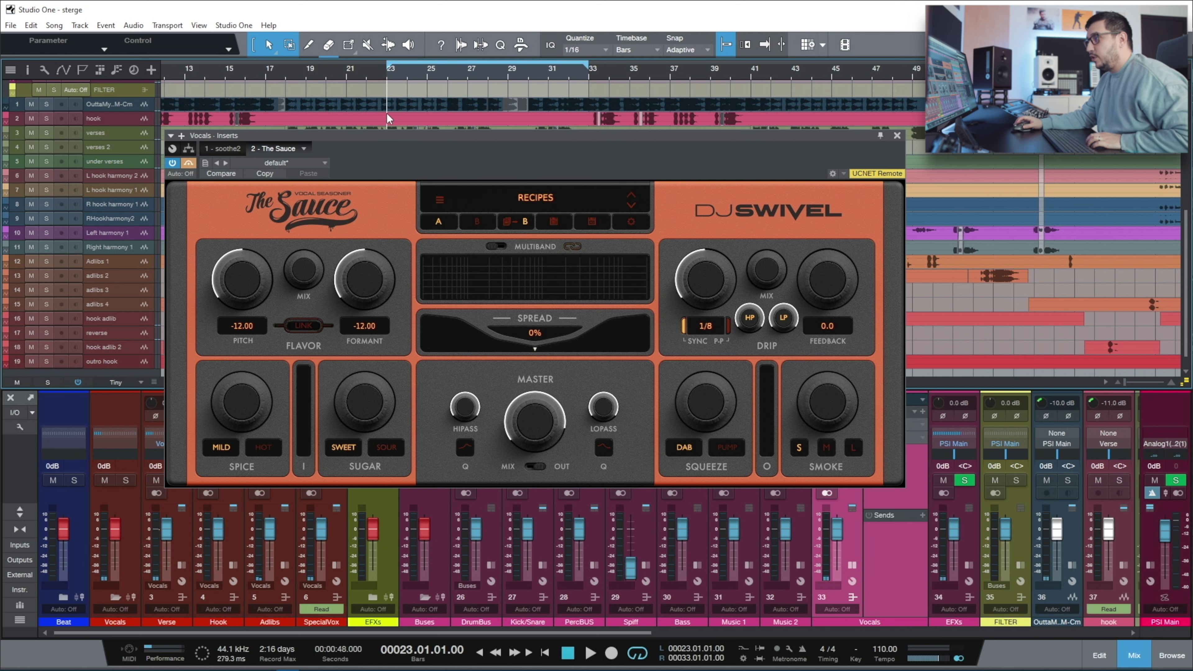
pyautogui.press('space')
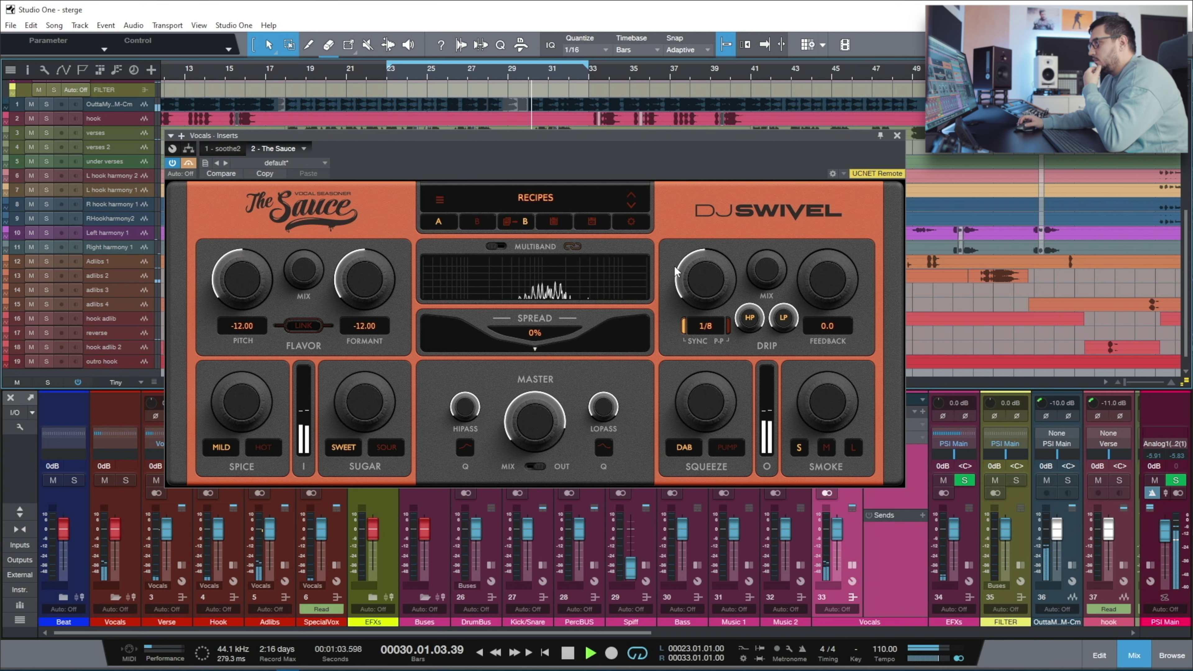
pyautogui.press('space')
pyautogui.press('Escape')
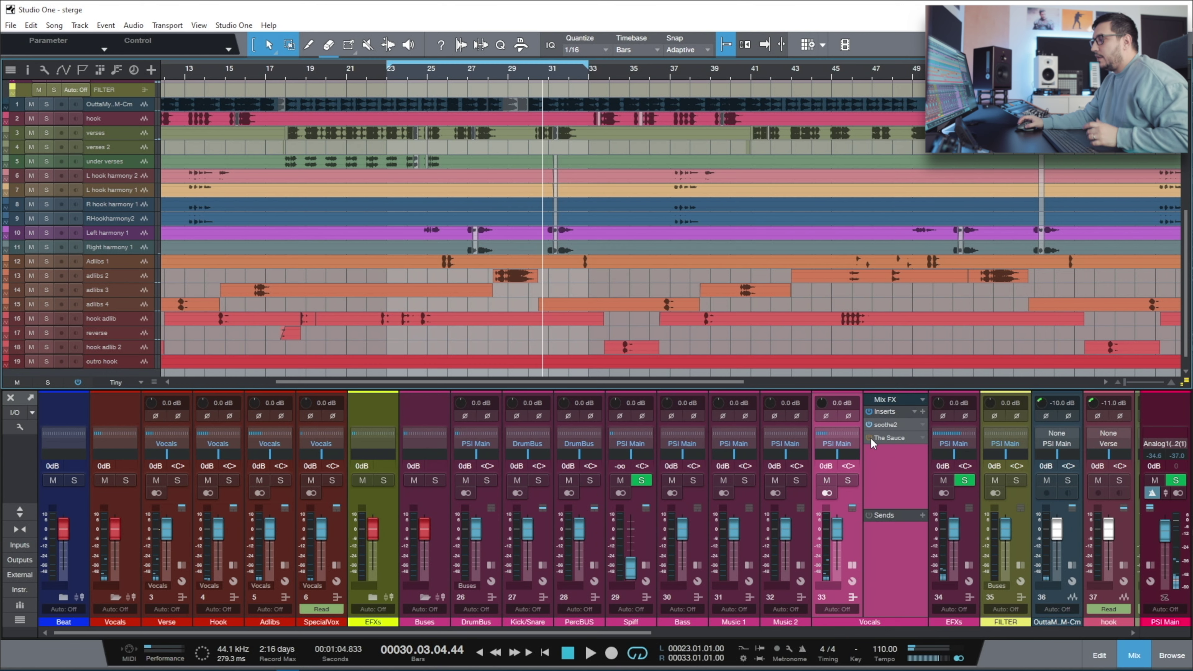
# Reopen The Sauce from the Vocals channel inserts and return the playback position to bar 23
pyautogui.click(890, 482)
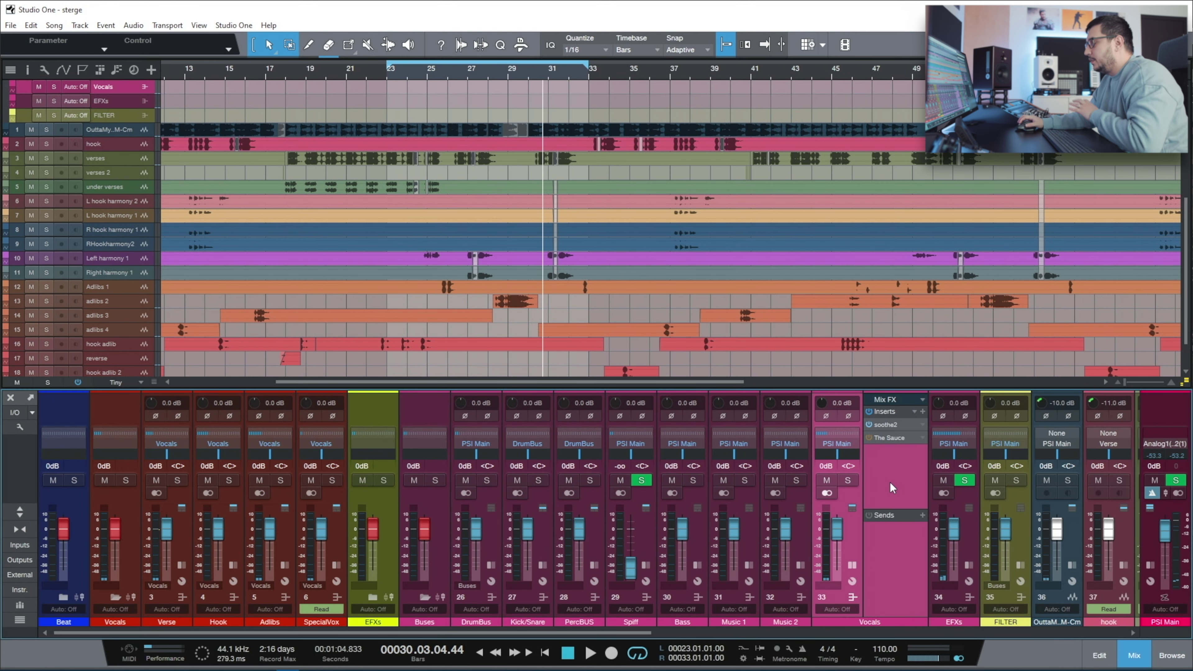
pyautogui.doubleClick(897, 438)
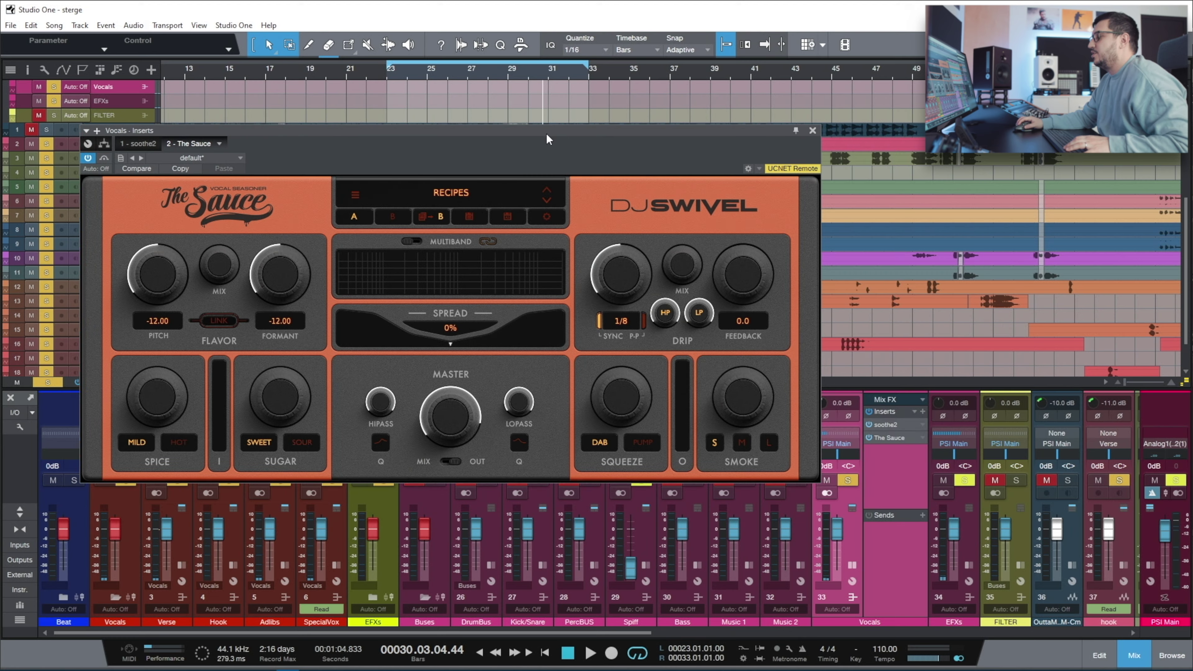
pyautogui.click(388, 75)
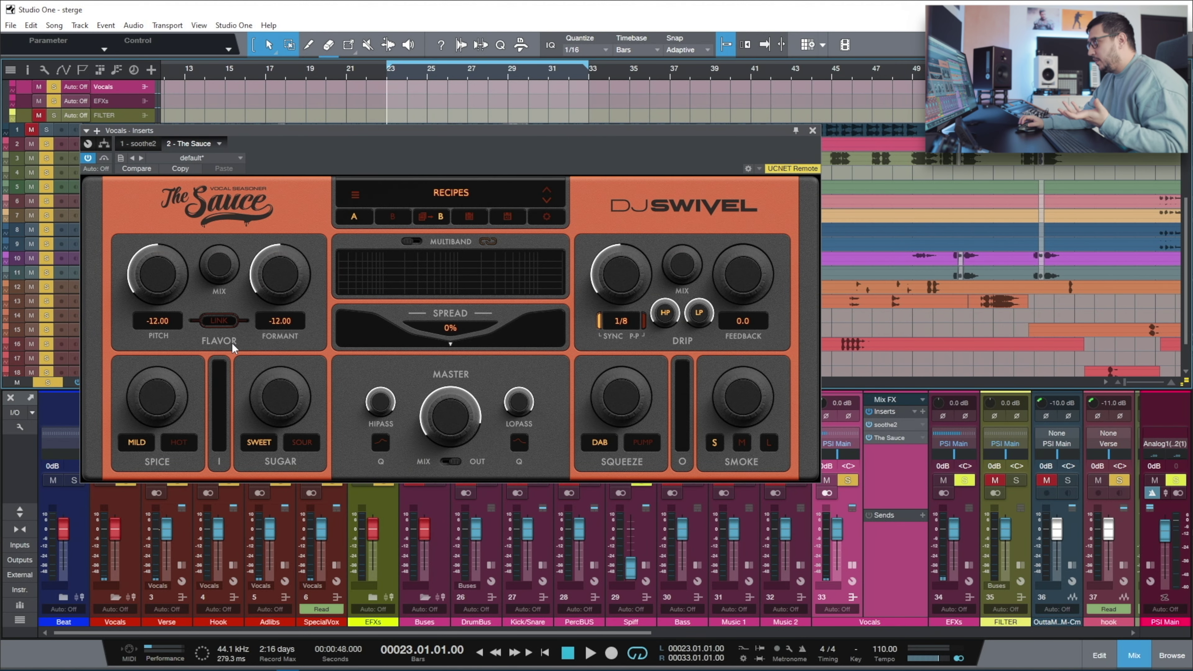
# During playback, reset the Flavor formant, lower it back to -12.00 and reduce the Flavor mix
pyautogui.doubleClick(259, 283)
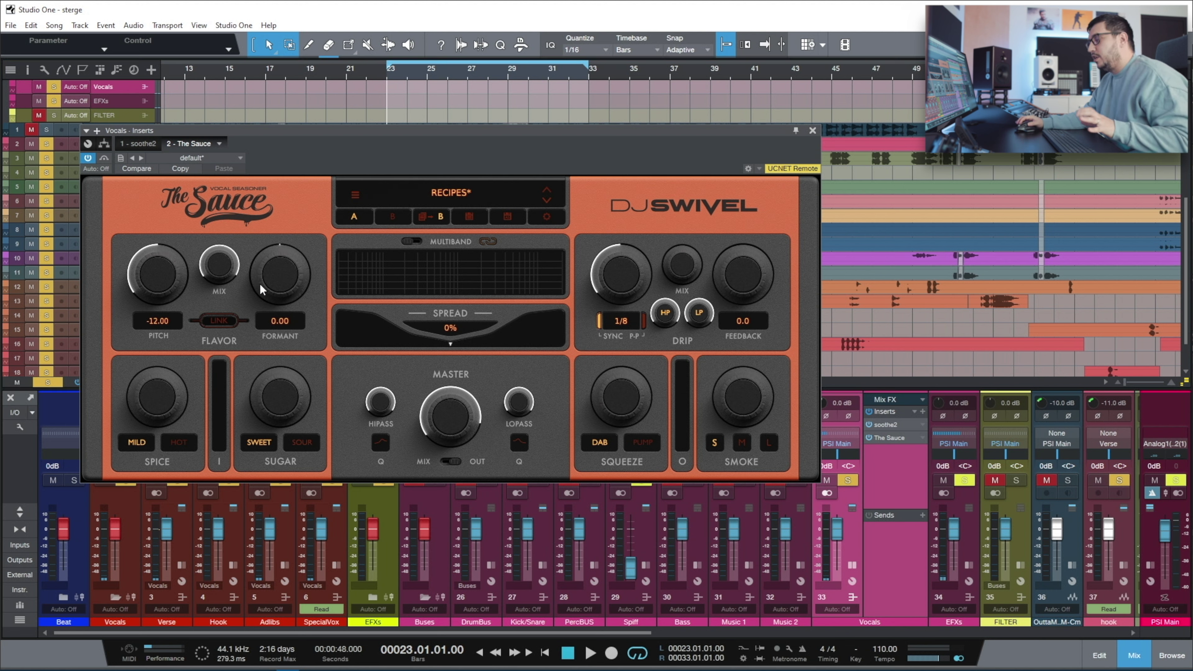
pyautogui.press('space')
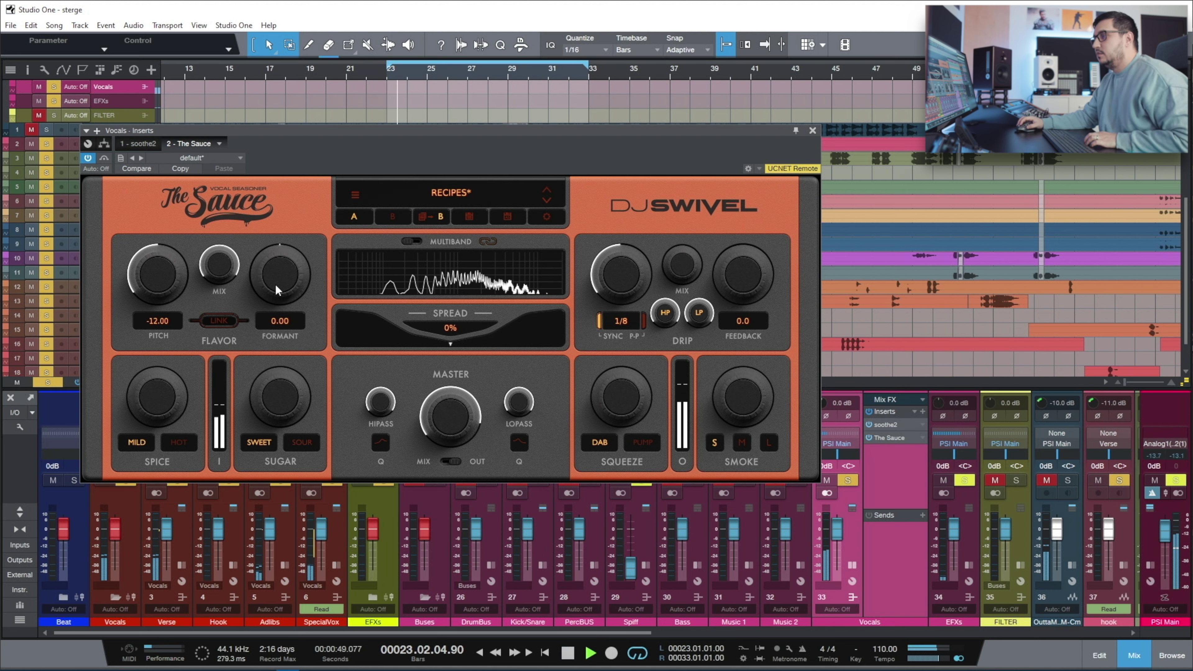
pyautogui.moveTo(275, 283); pyautogui.dragTo(256, 390)
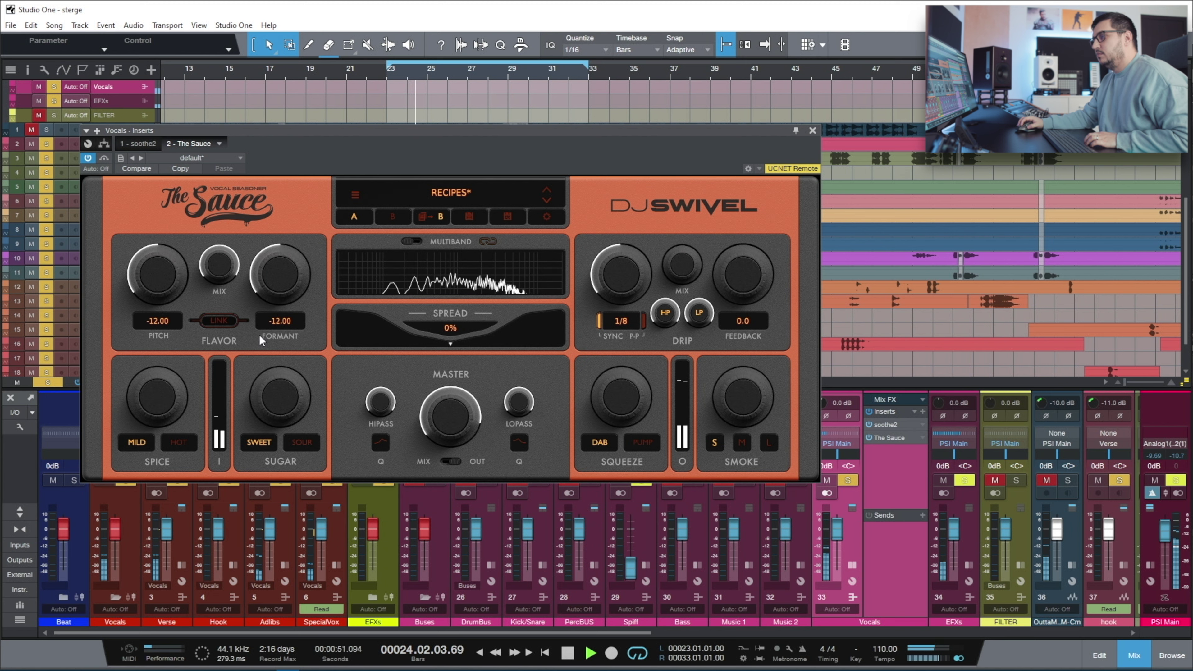
pyautogui.moveTo(210, 287)
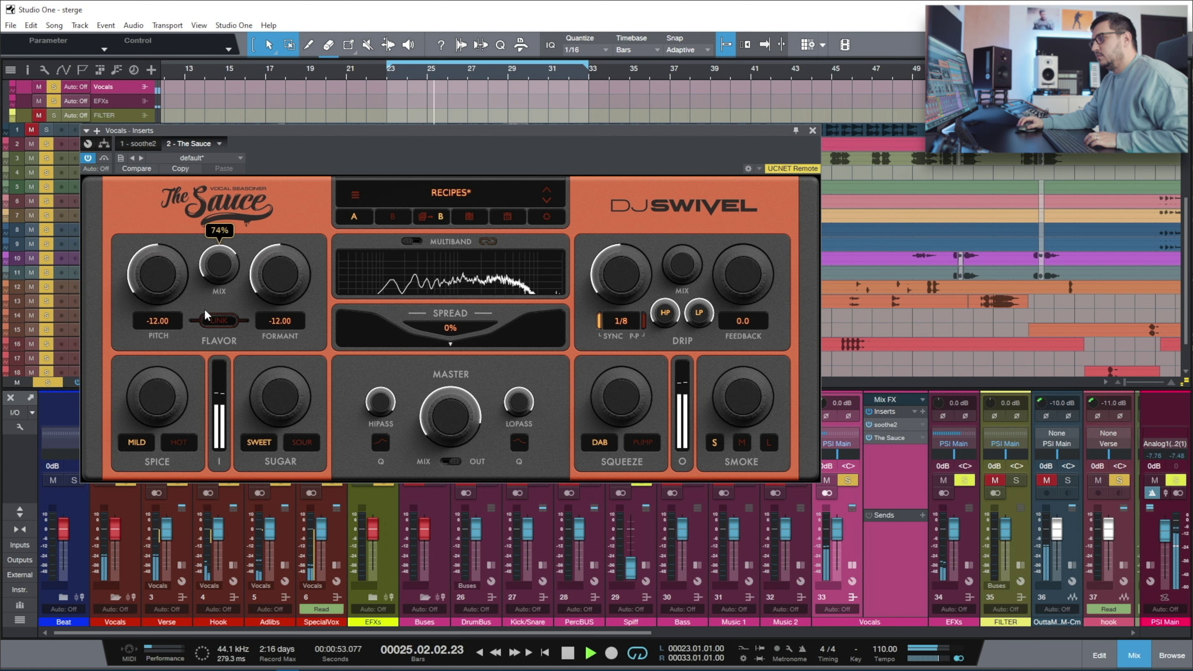
pyautogui.moveTo(202, 332); pyautogui.dragTo(189, 392)
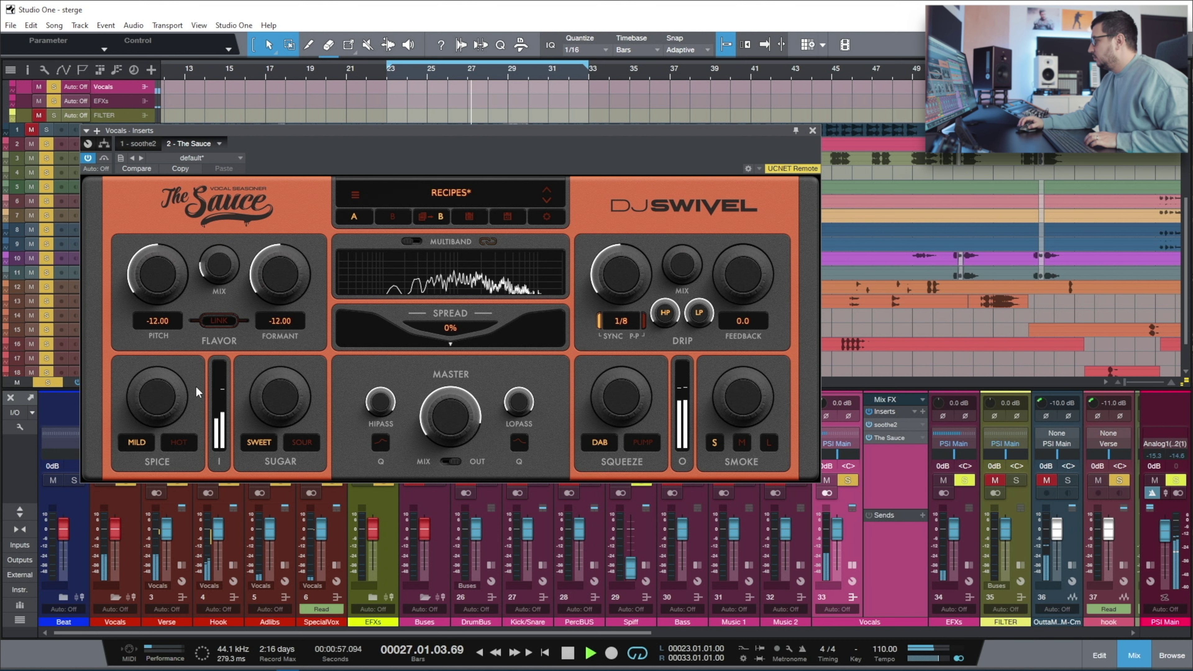
pyautogui.press('space')
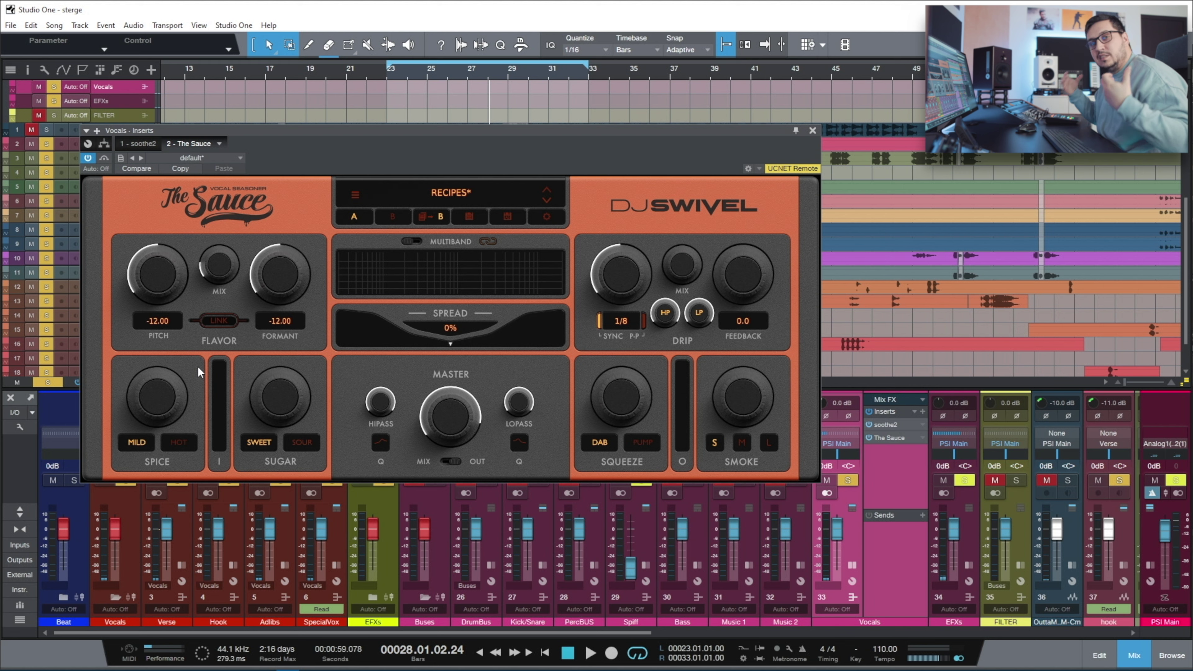
# During playback, raise the linked Flavor pitch and formant to 12.00, and stop playback
pyautogui.press('space')
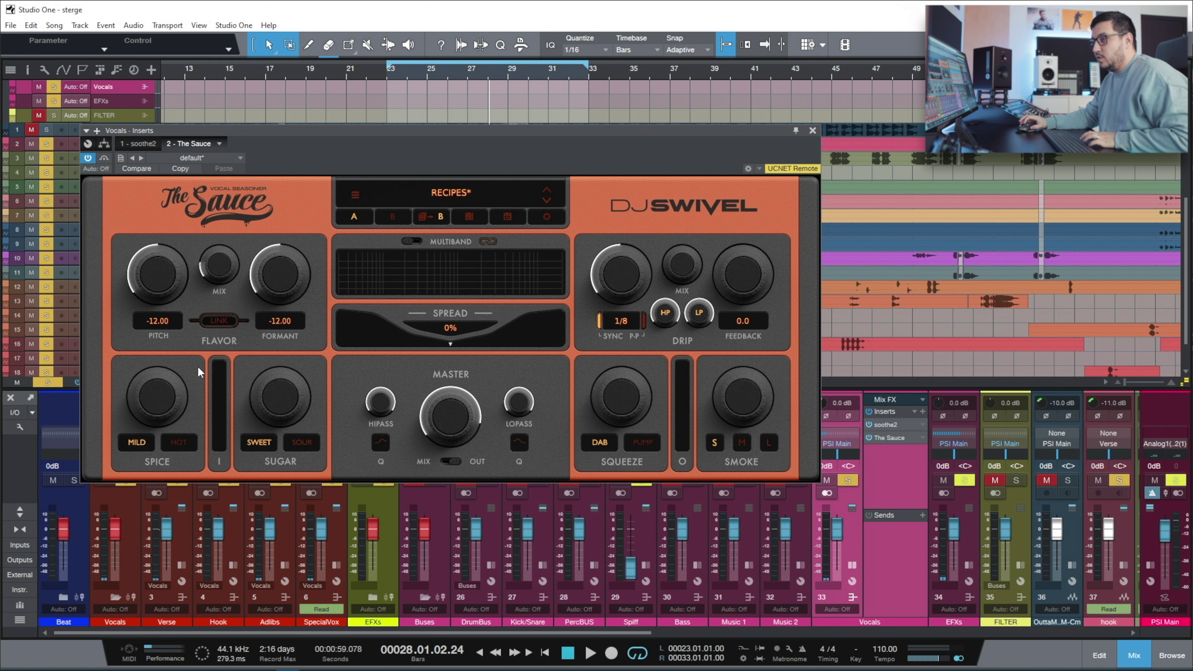
pyautogui.moveTo(157, 285); pyautogui.dragTo(455, 168)
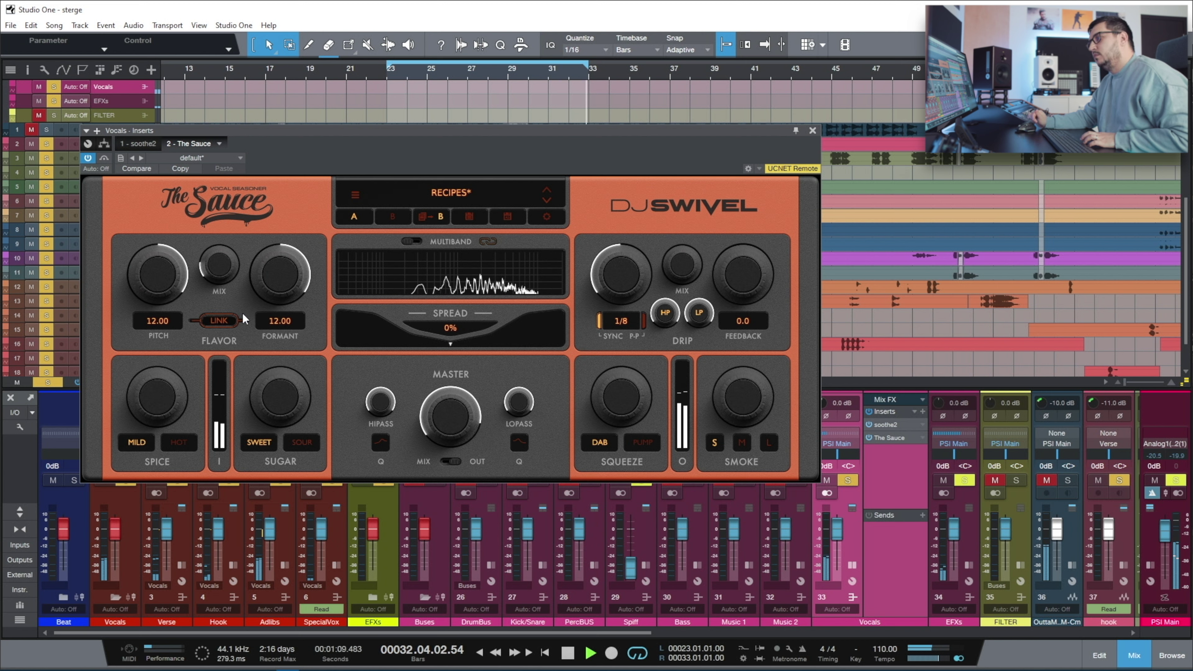
pyautogui.press('space')
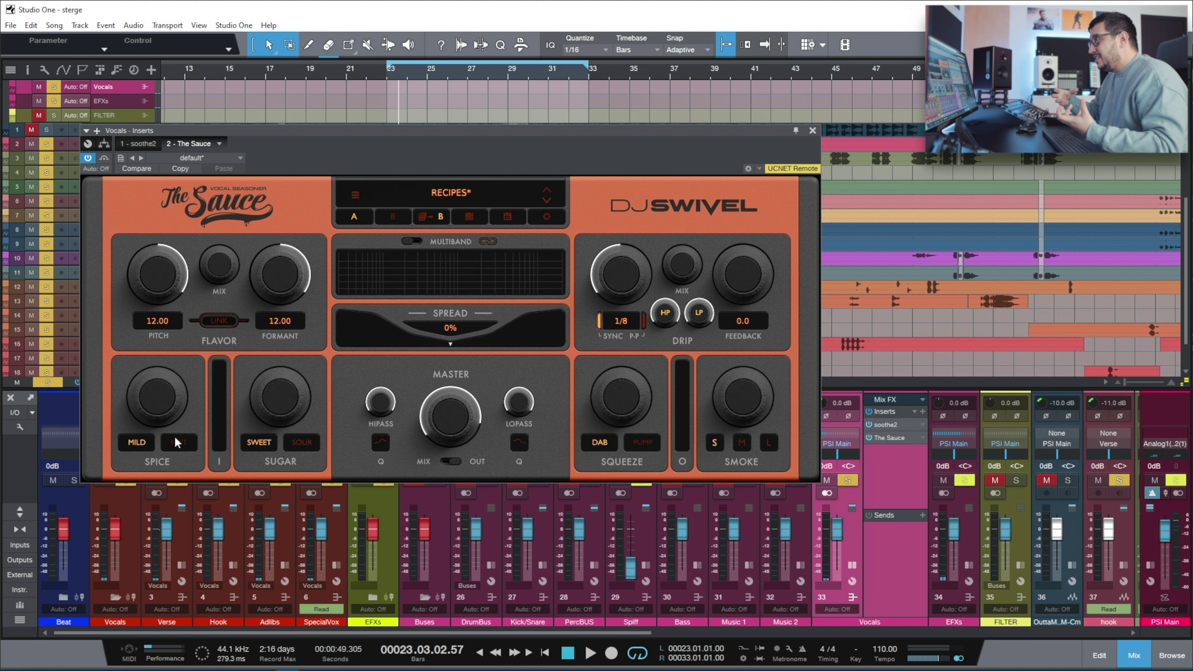
# Try Spice in Mild and Hot modes during playback, ending on Mild at a very low amount
pyautogui.press('space')
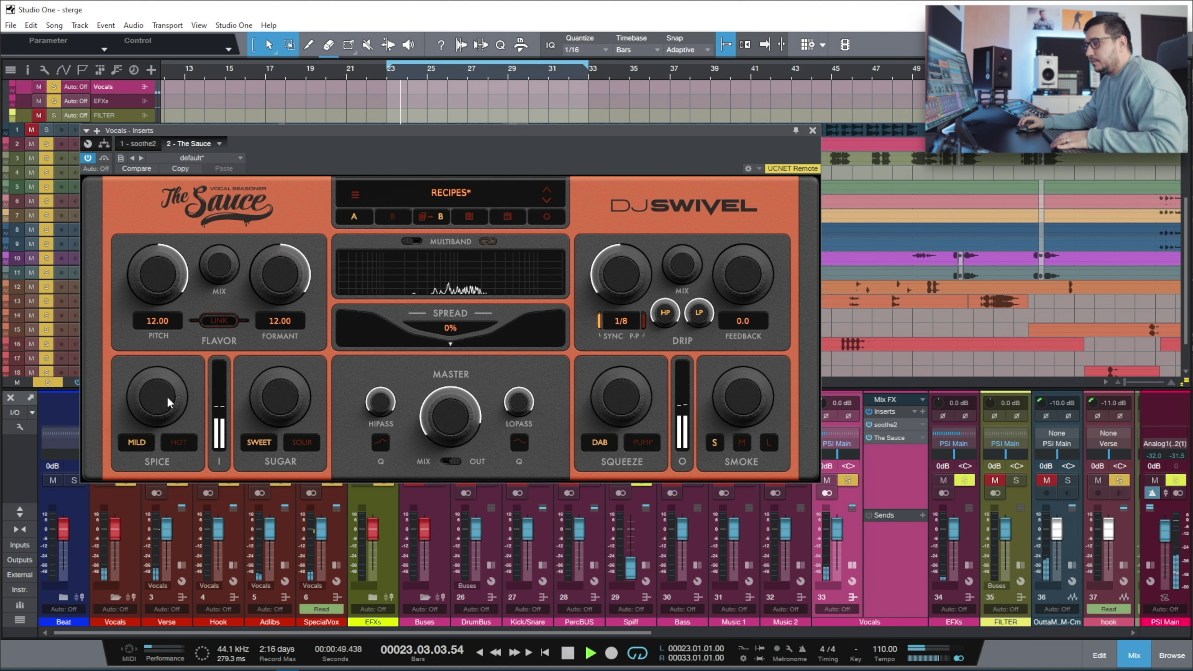
pyautogui.moveTo(156, 413); pyautogui.dragTo(165, 381)
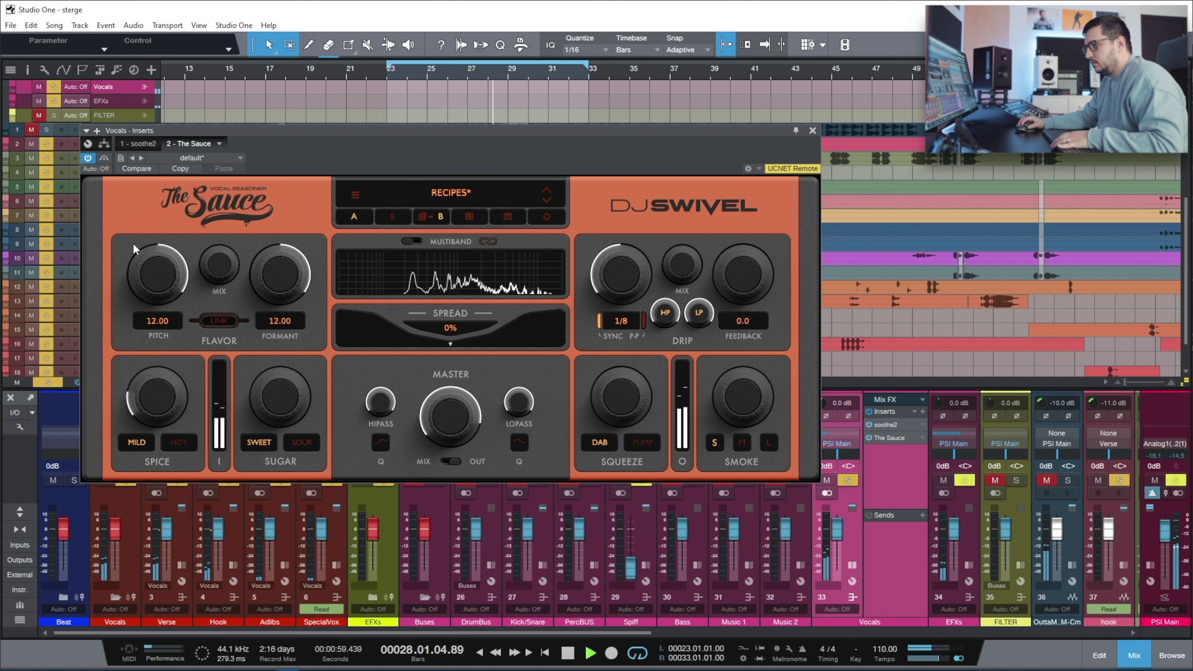
pyautogui.click(178, 444)
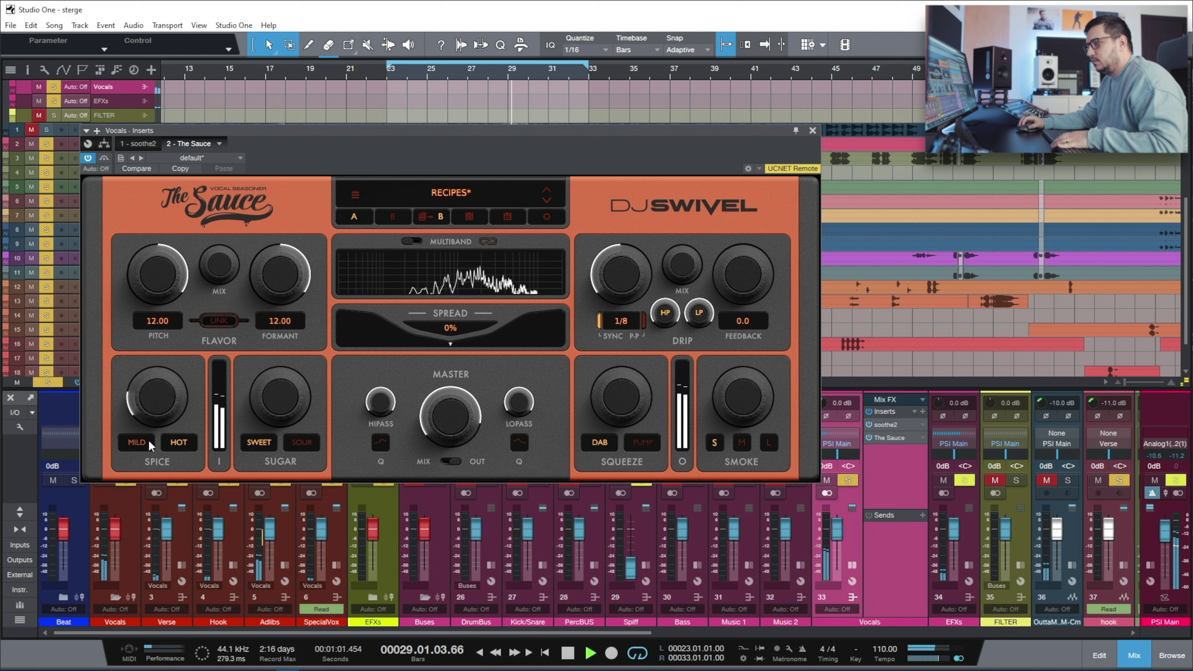
pyautogui.moveTo(162, 384); pyautogui.dragTo(178, 348)
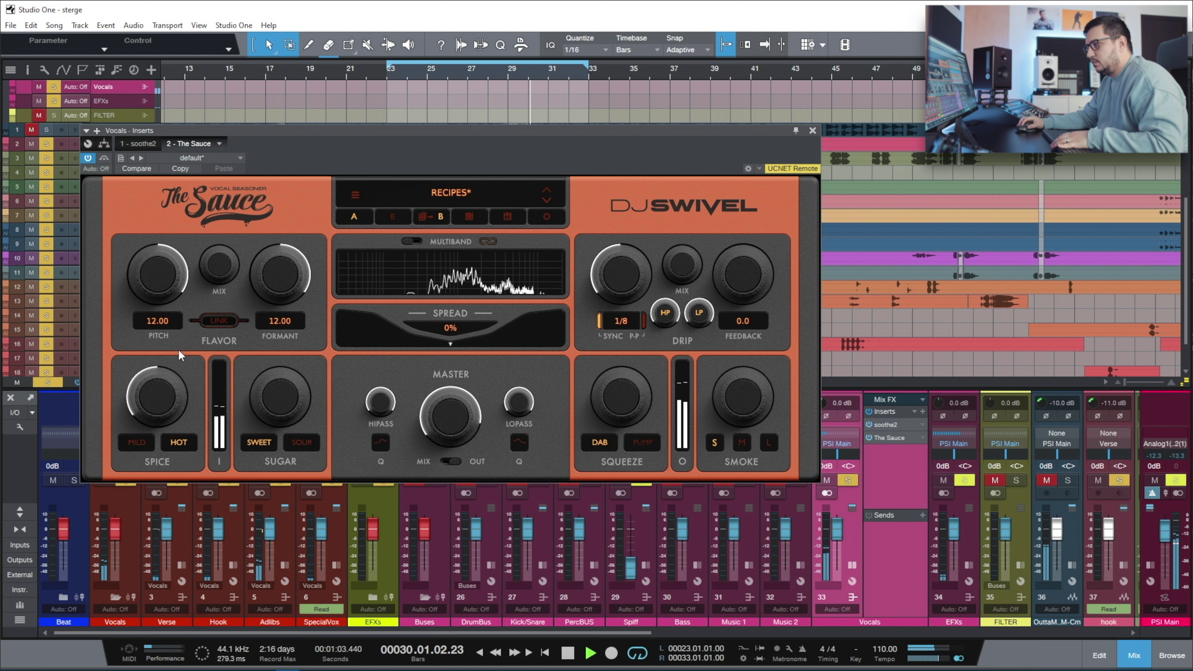
pyautogui.press('space')
pyautogui.doubleClick(178, 409)
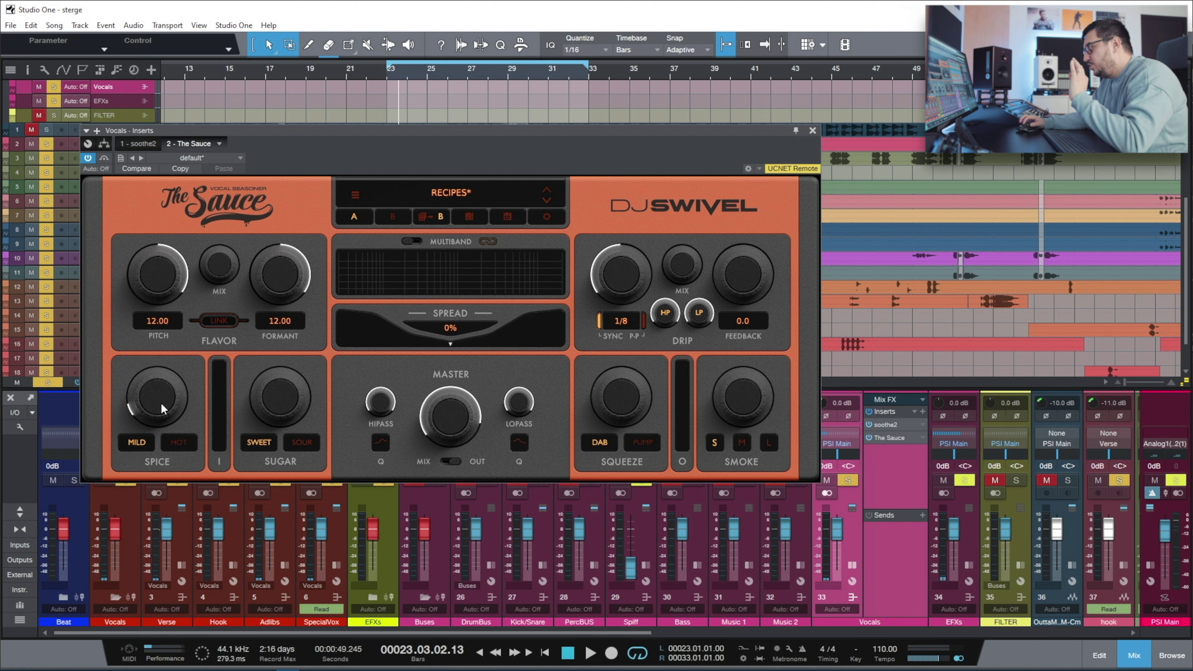
pyautogui.moveTo(160, 403); pyautogui.dragTo(168, 420)
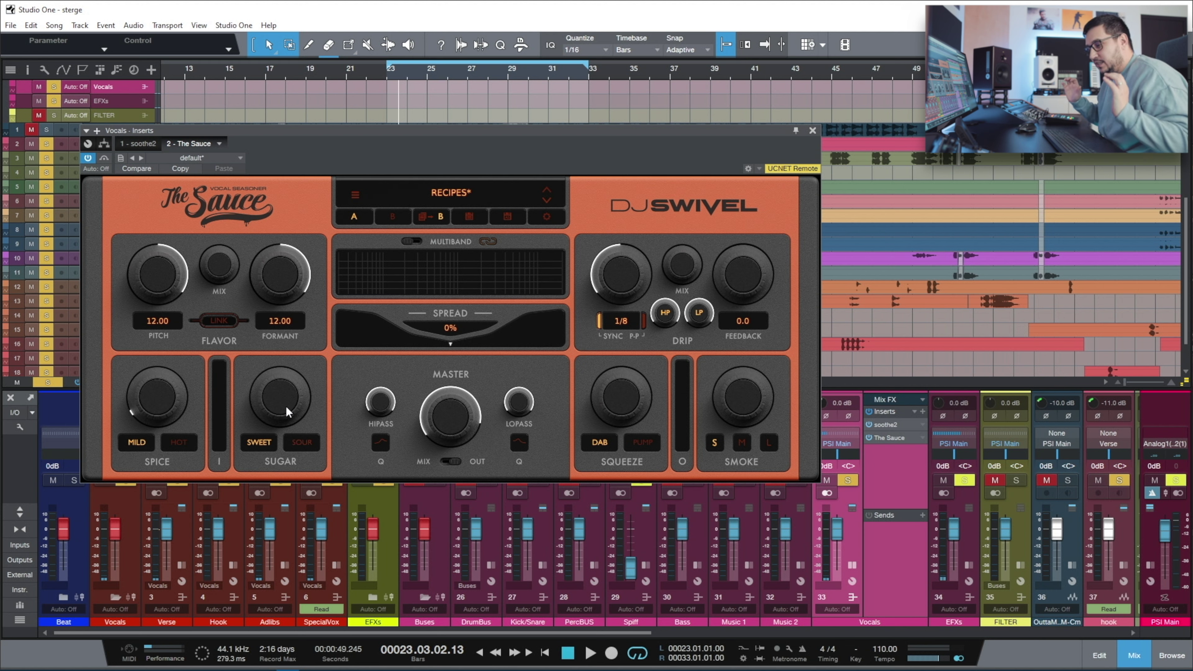
# Try a high Sweet Sugar amount during playback, bring it down to a low level and fine-tune Spice
pyautogui.press('space')
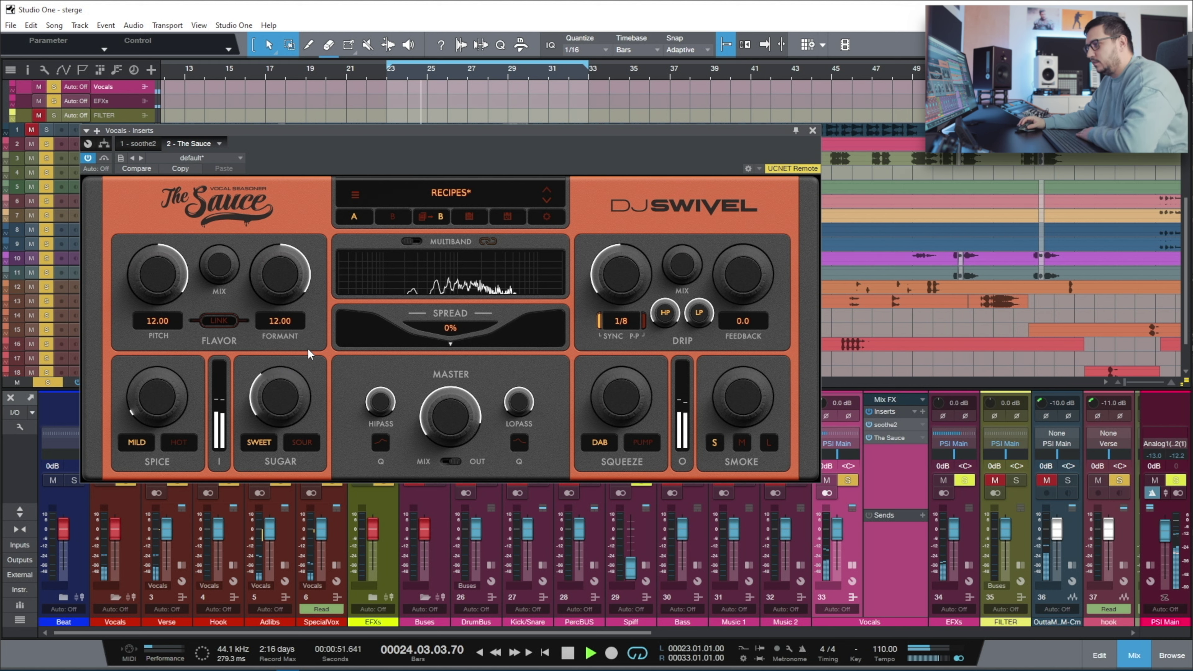
pyautogui.moveTo(286, 424)
pyautogui.mouseDown()
pyautogui.moveTo(278, 416)
pyautogui.moveTo(277, 444)
pyautogui.mouseUp()
pyautogui.moveTo(146, 413)
pyautogui.moveTo(154, 400); pyautogui.dragTo(155, 403)
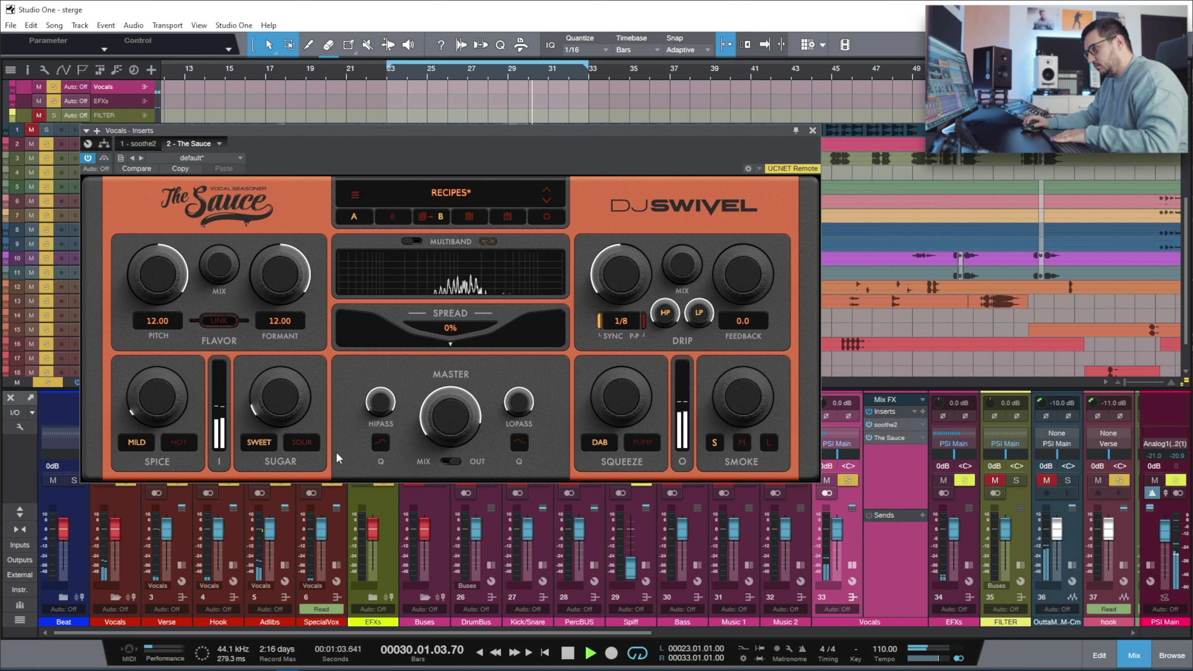
# Try Sugar in Sour mode, and return it to Sweet at a low amount
pyautogui.click(291, 443)
pyautogui.moveTo(283, 389); pyautogui.dragTo(282, 424)
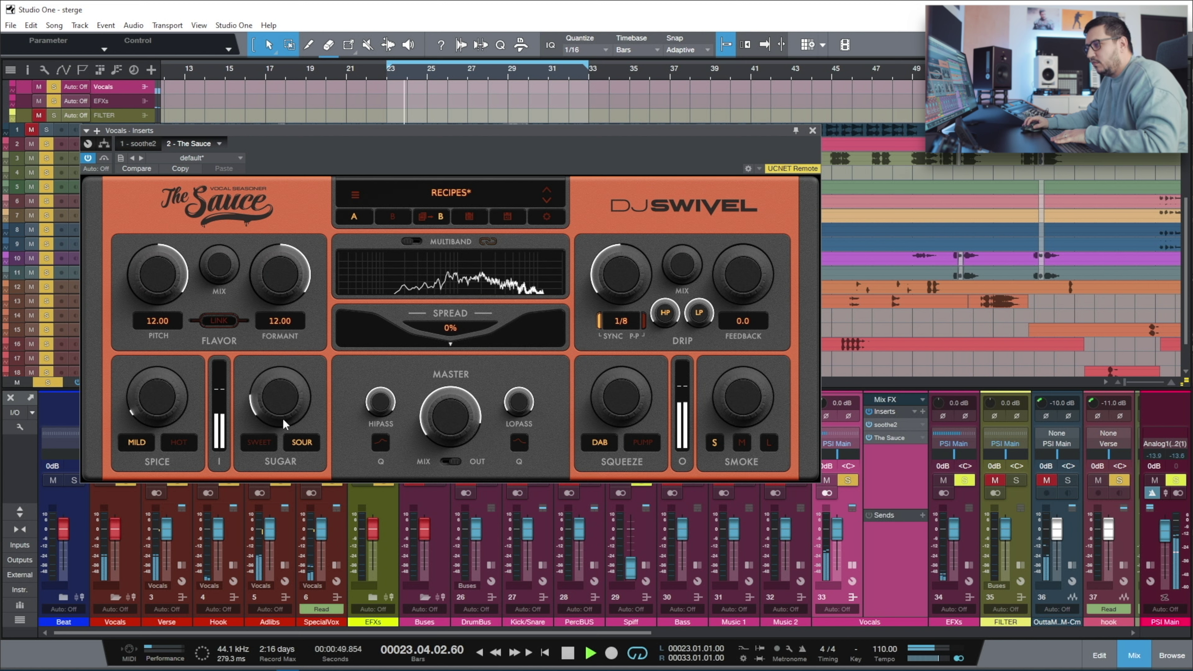
pyautogui.click(258, 442)
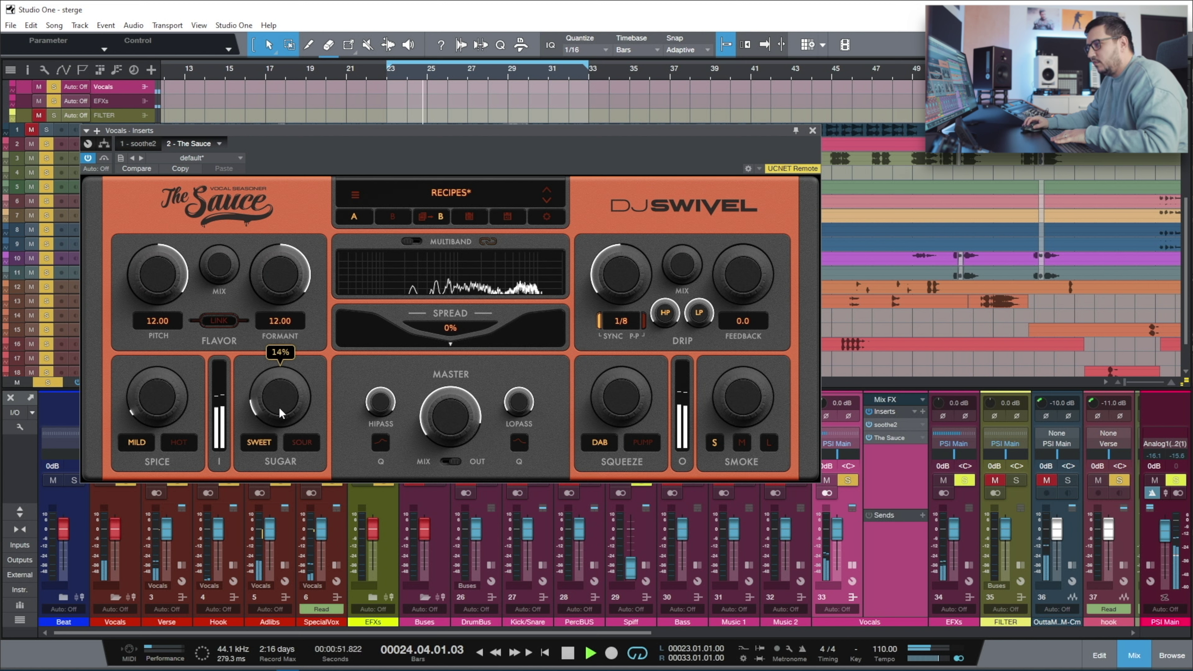
pyautogui.moveTo(279, 409); pyautogui.dragTo(279, 414)
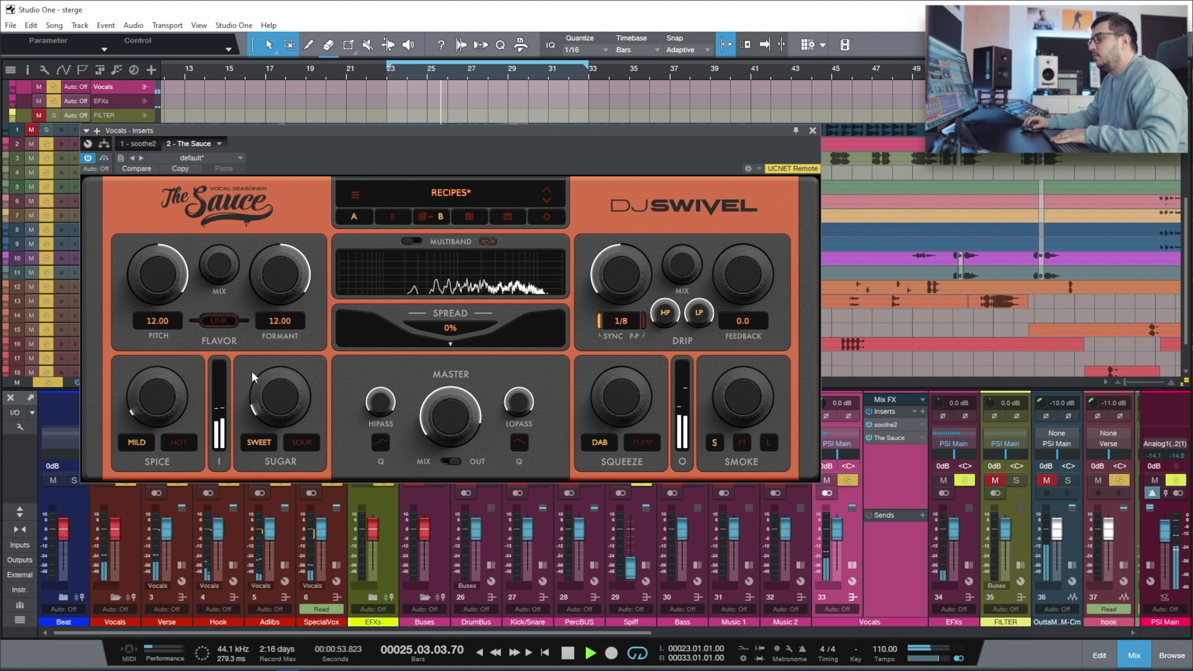
# Raise the Drip delay's mix during playback, set its synced time to 1/4 and enable ping-pong
pyautogui.click(641, 325)
pyautogui.press('space')
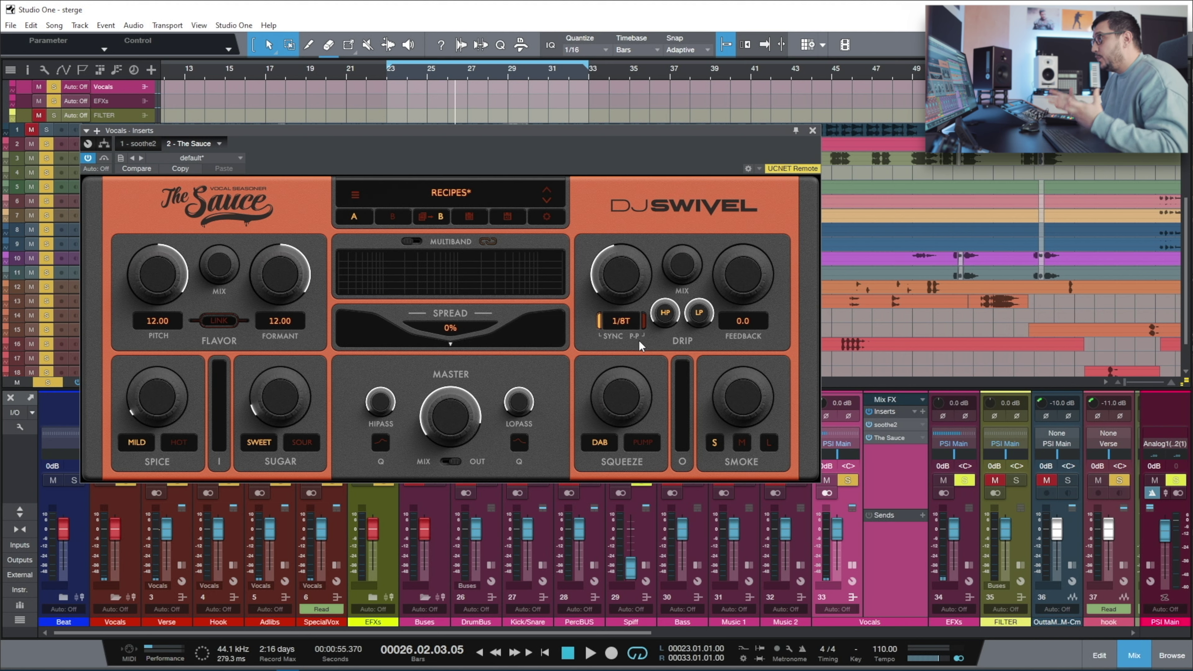
pyautogui.press('space')
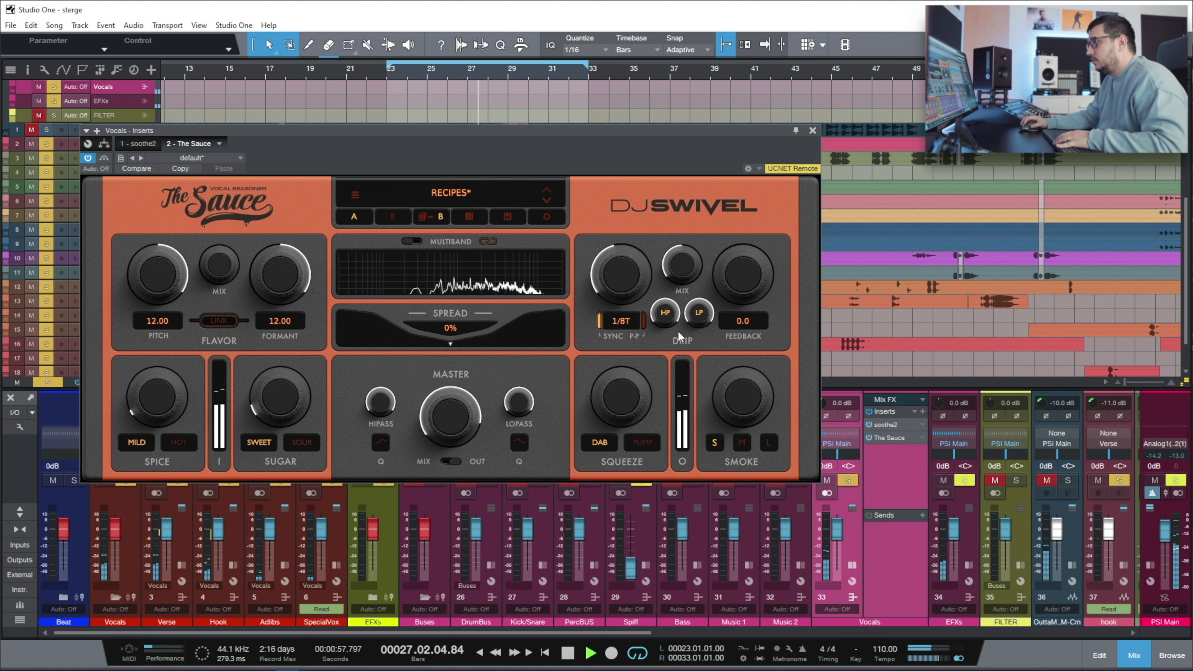
pyautogui.moveTo(621, 323); pyautogui.dragTo(630, 256)
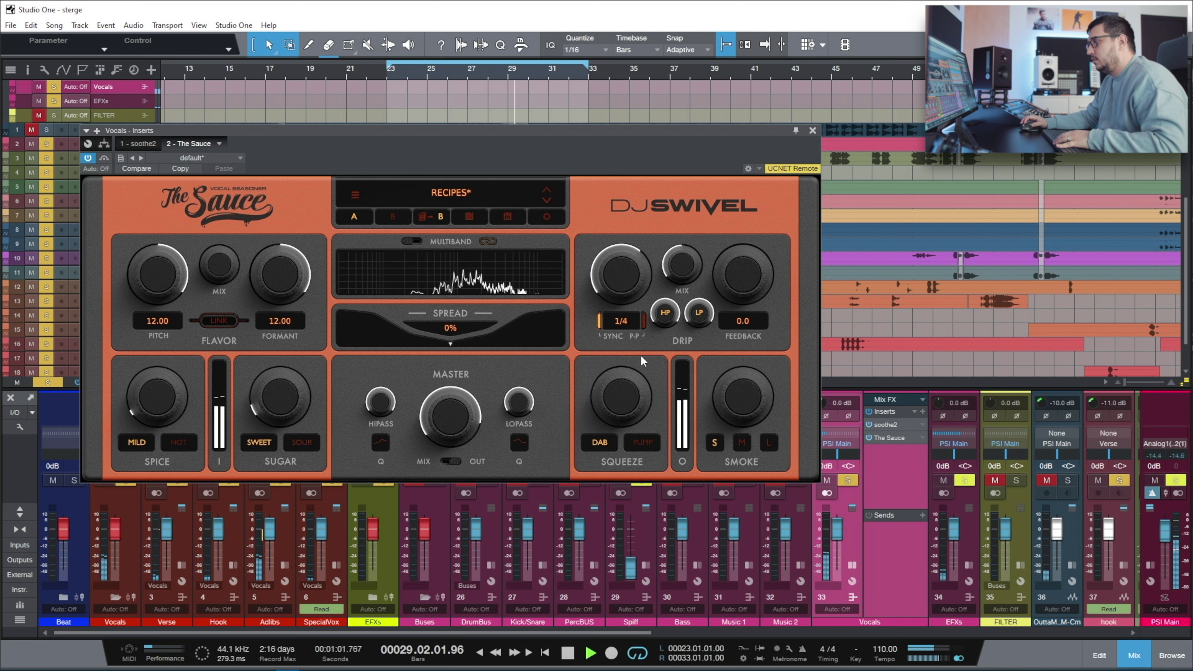
pyautogui.click(644, 320)
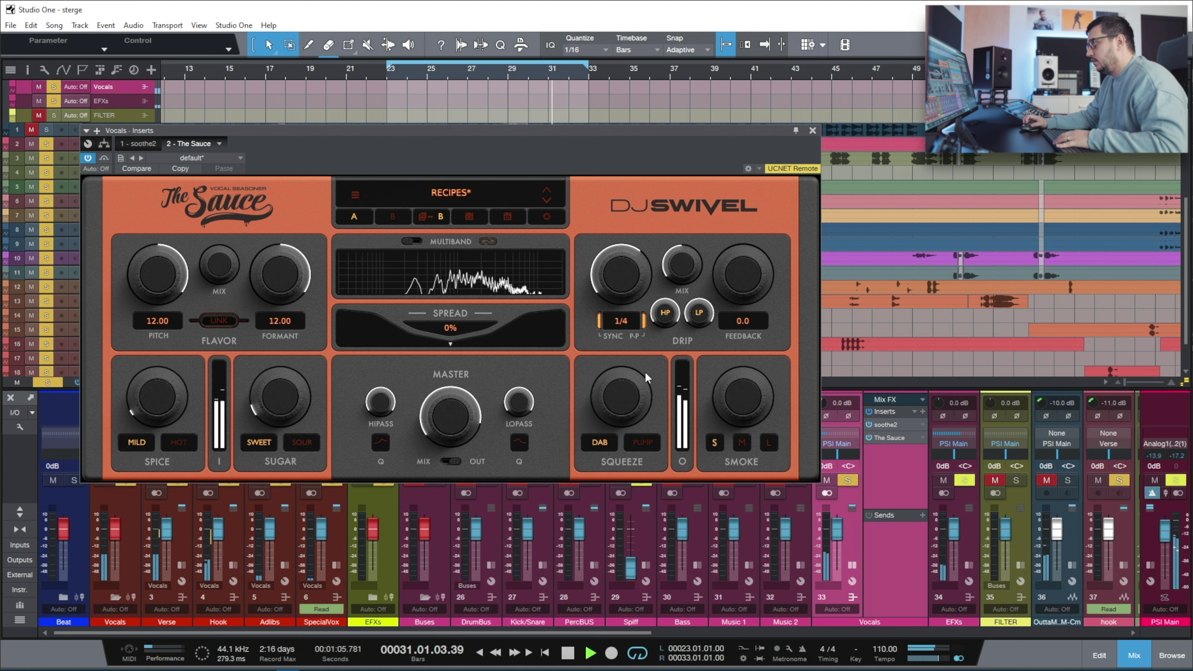
# Set the Drip feedback to 38.0, lower its low-pass filter and mix, and stop playback
pyautogui.moveTo(738, 281); pyautogui.dragTo(765, 223)
pyautogui.moveTo(700, 313); pyautogui.dragTo(697, 368)
pyautogui.moveTo(683, 276); pyautogui.dragTo(688, 331)
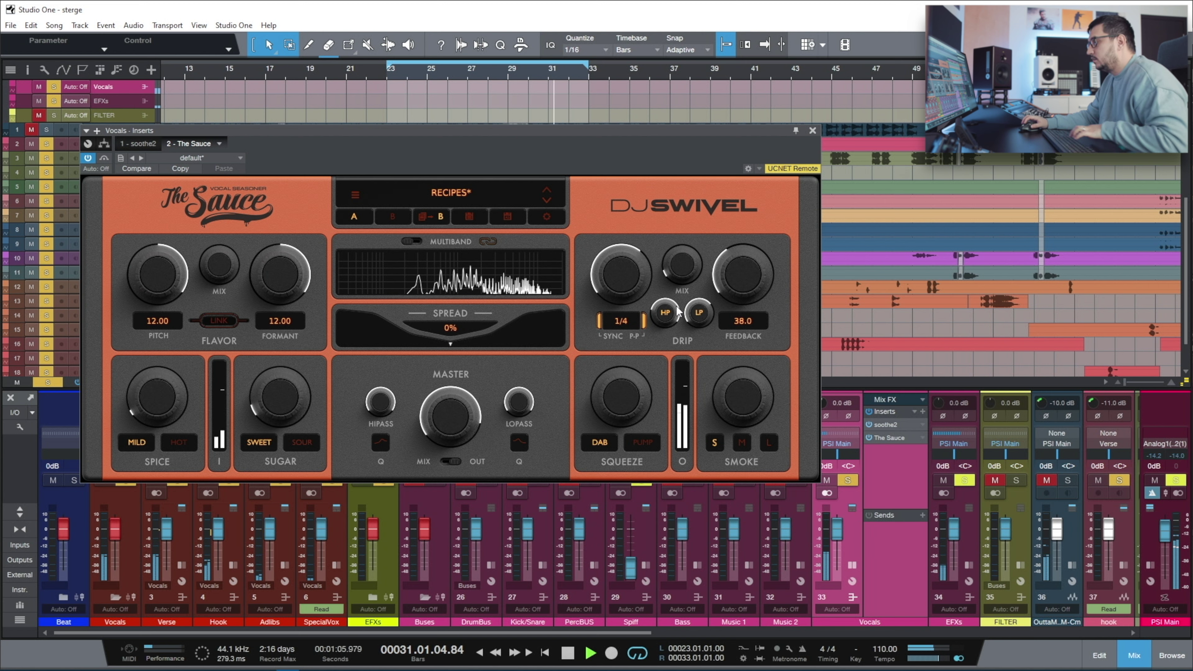
pyautogui.press('space')
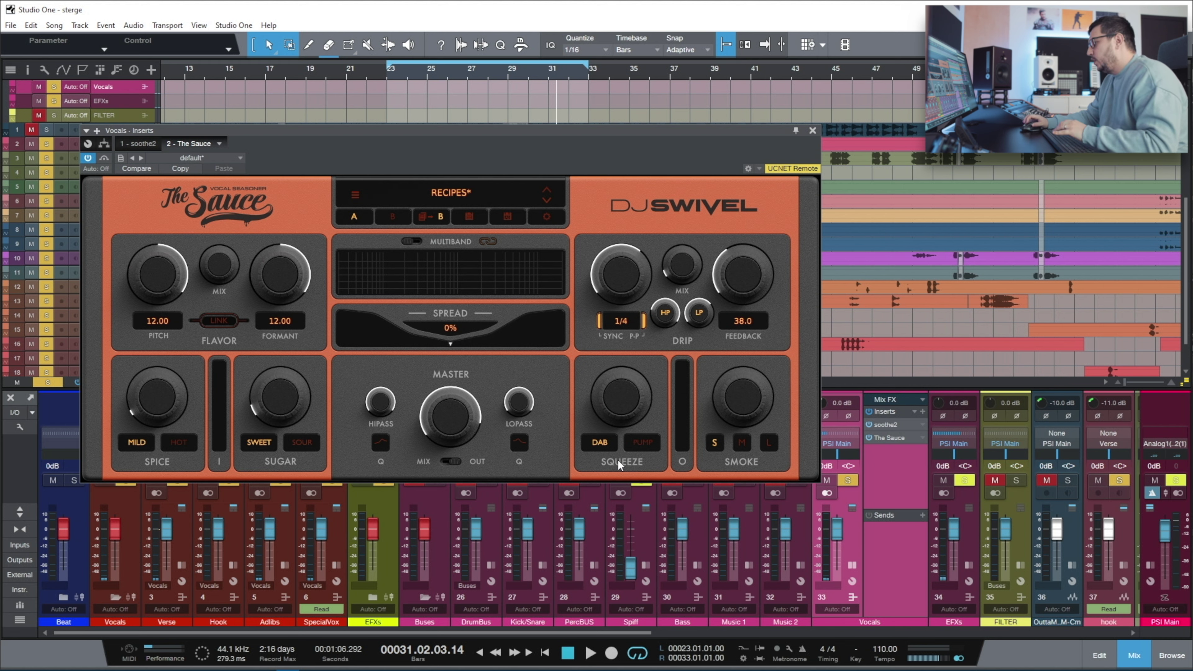
# Try raising Squeeze in Dab mode during playback, compare it with Pump mode and turn the amount back down
pyautogui.press('space')
pyautogui.moveTo(610, 403); pyautogui.dragTo(641, 325)
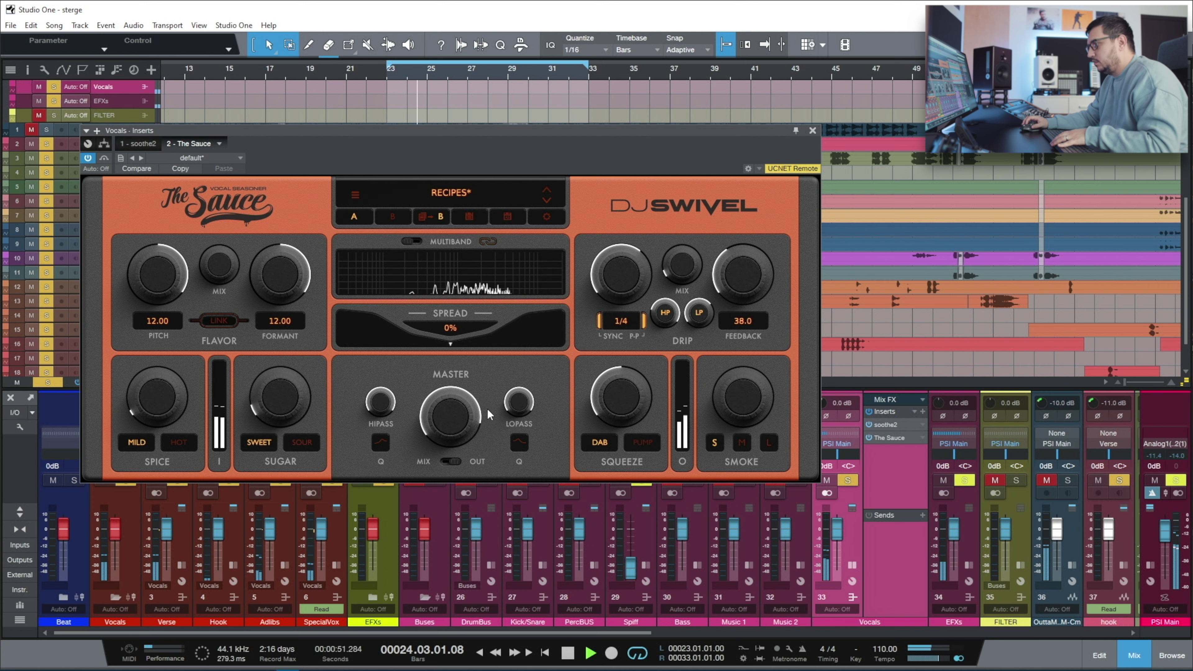
pyautogui.click(640, 443)
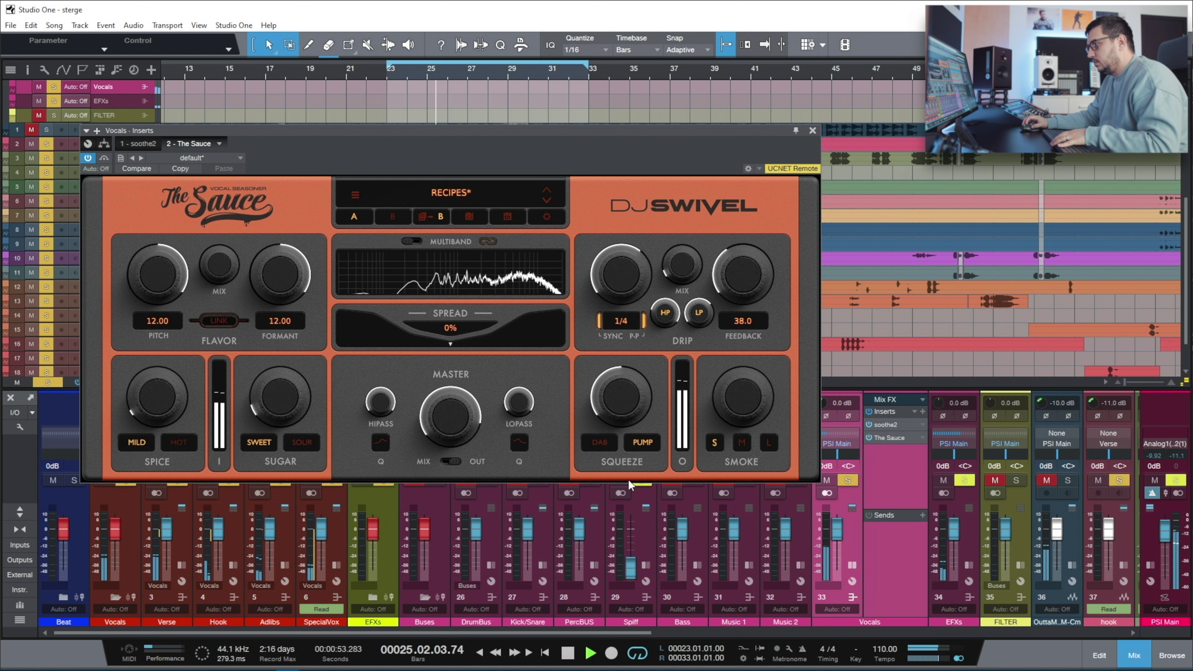
pyautogui.moveTo(615, 403); pyautogui.dragTo(607, 460)
pyautogui.press('space')
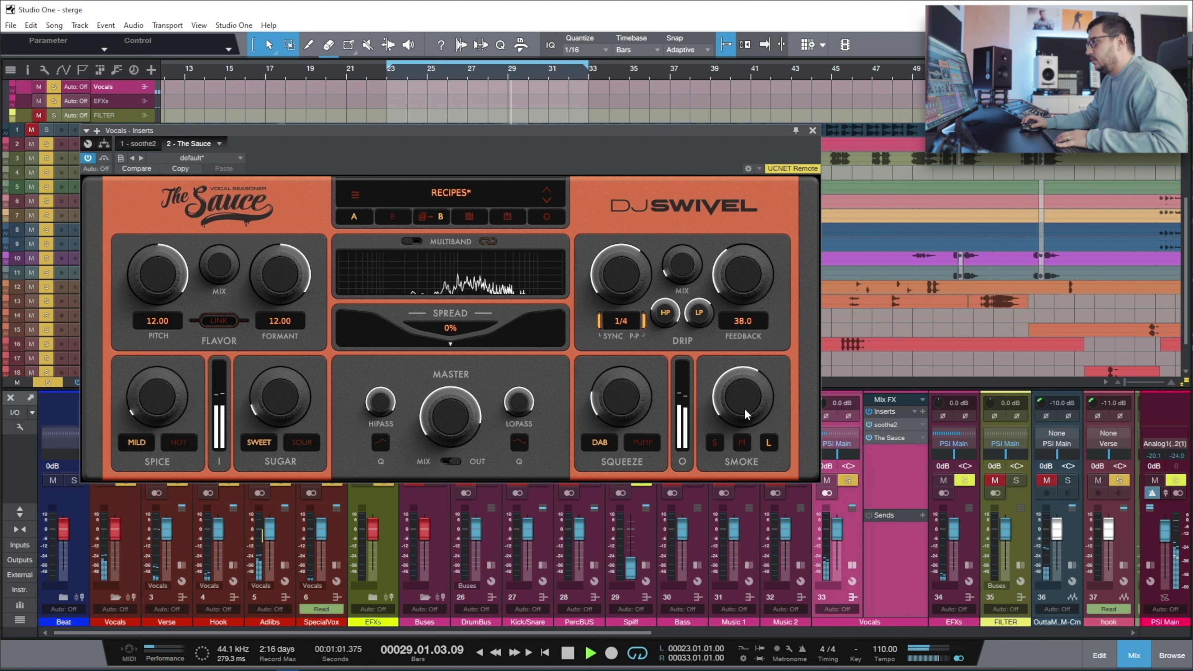
# Turn Smoke down in L mode, then try Spread at 100% during playback and reduce it to 5%
pyautogui.moveTo(744, 409); pyautogui.dragTo(725, 501)
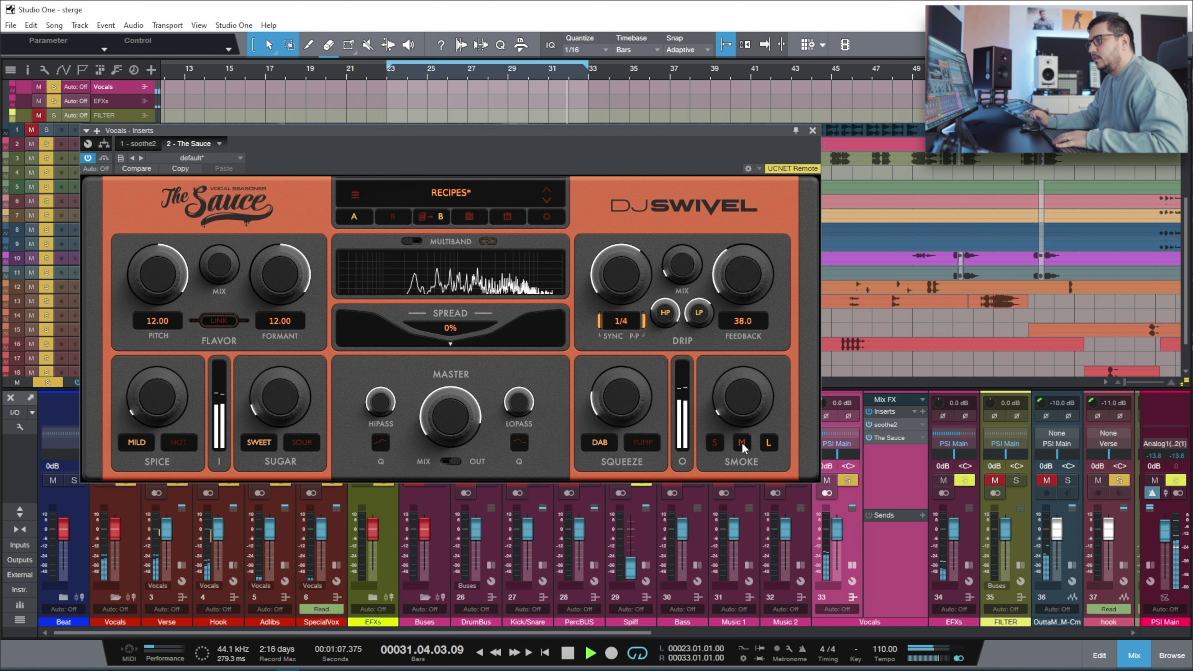
pyautogui.press('space')
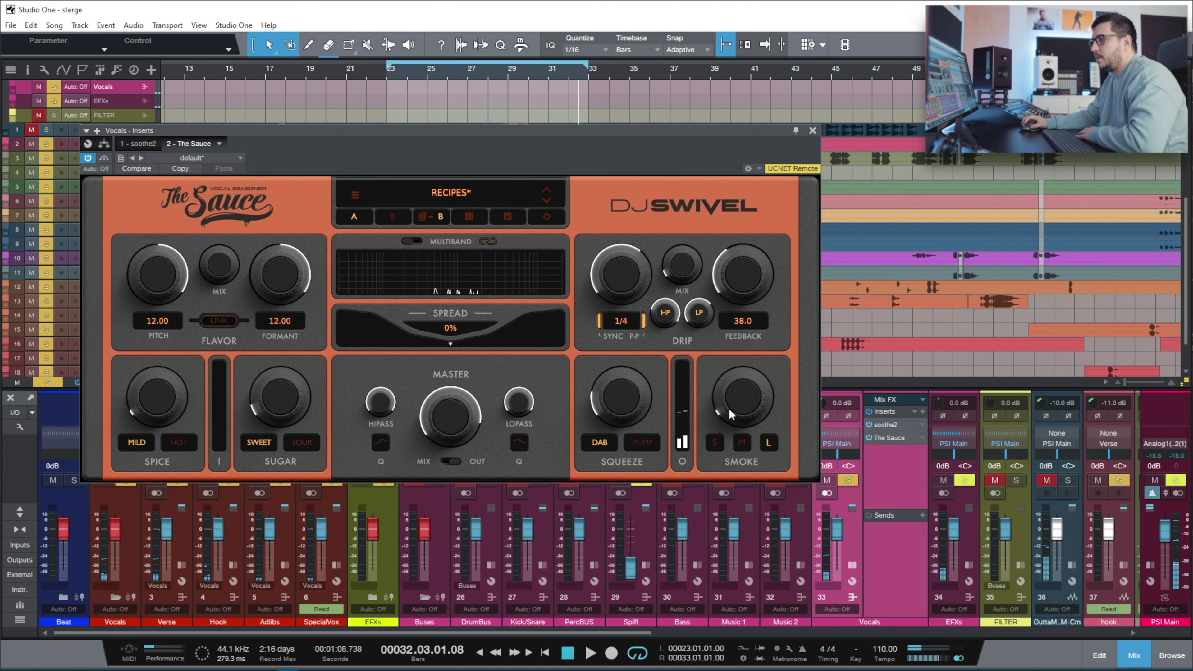
pyautogui.moveTo(506, 351); pyautogui.dragTo(584, 339)
pyautogui.press('space')
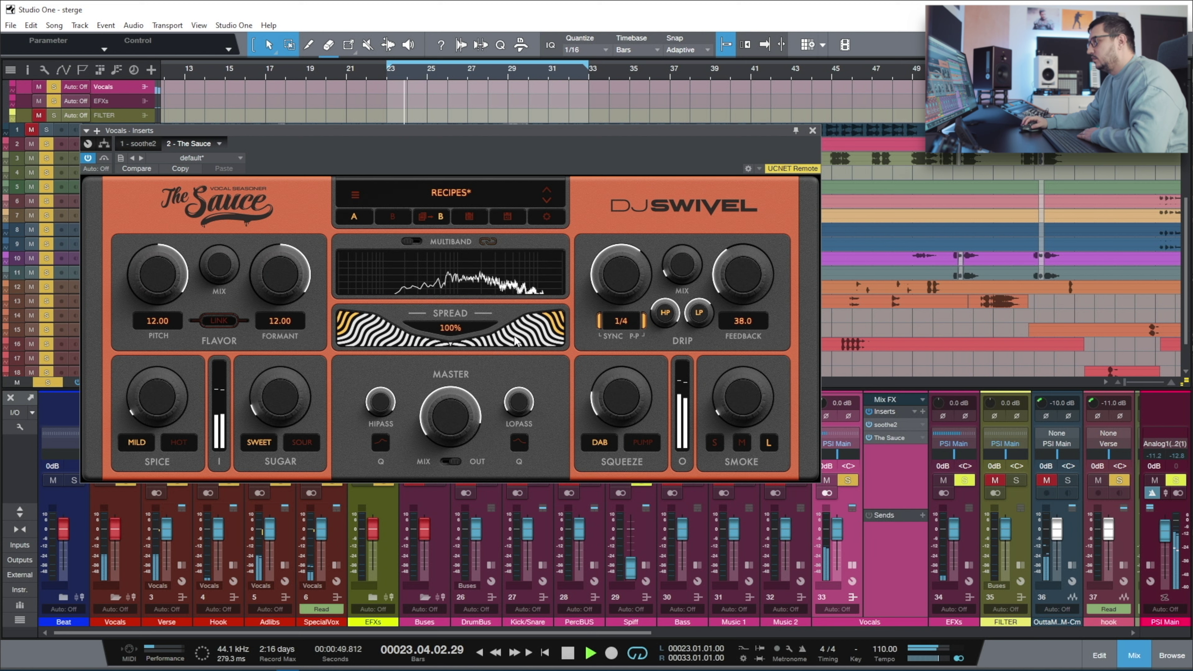
pyautogui.moveTo(541, 333); pyautogui.dragTo(487, 364)
# Try a lower Master knob setting during playback, then stop playback
pyautogui.moveTo(467, 414); pyautogui.dragTo(360, 487)
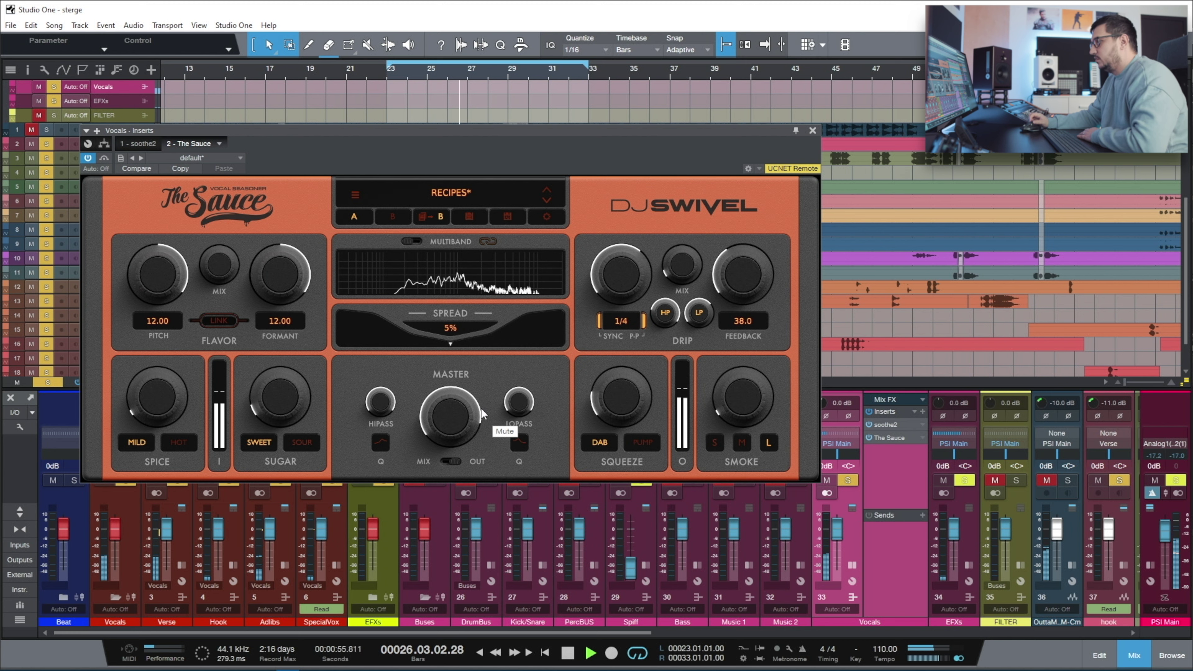
pyautogui.moveTo(221, 271)
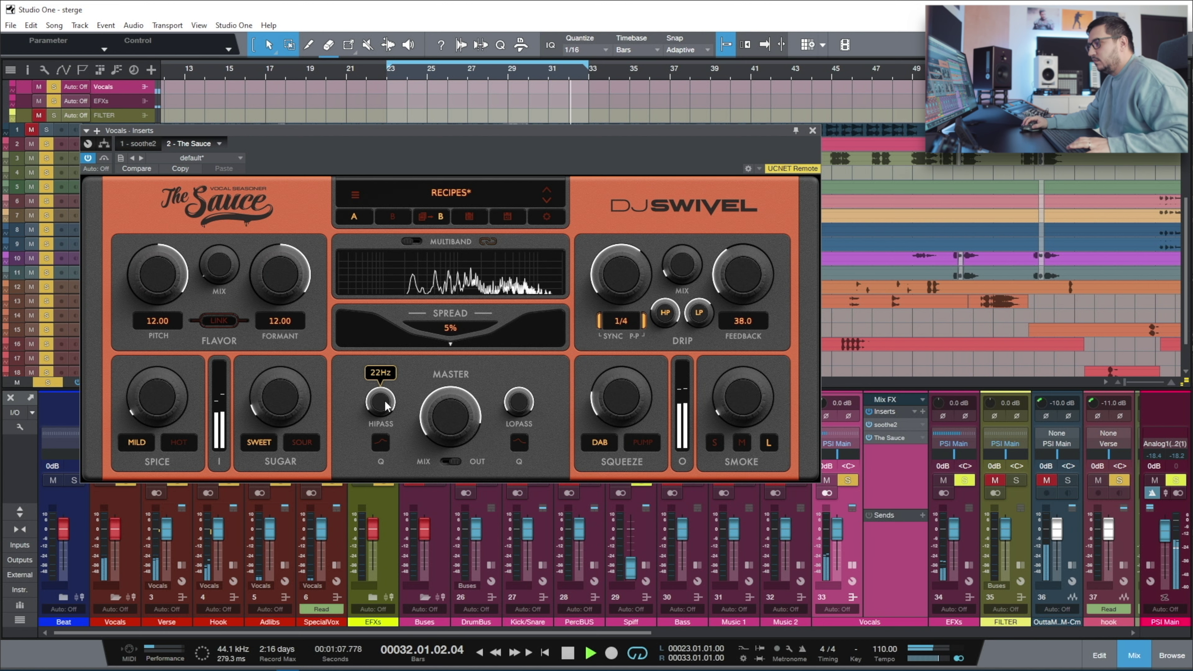
pyautogui.press('space')
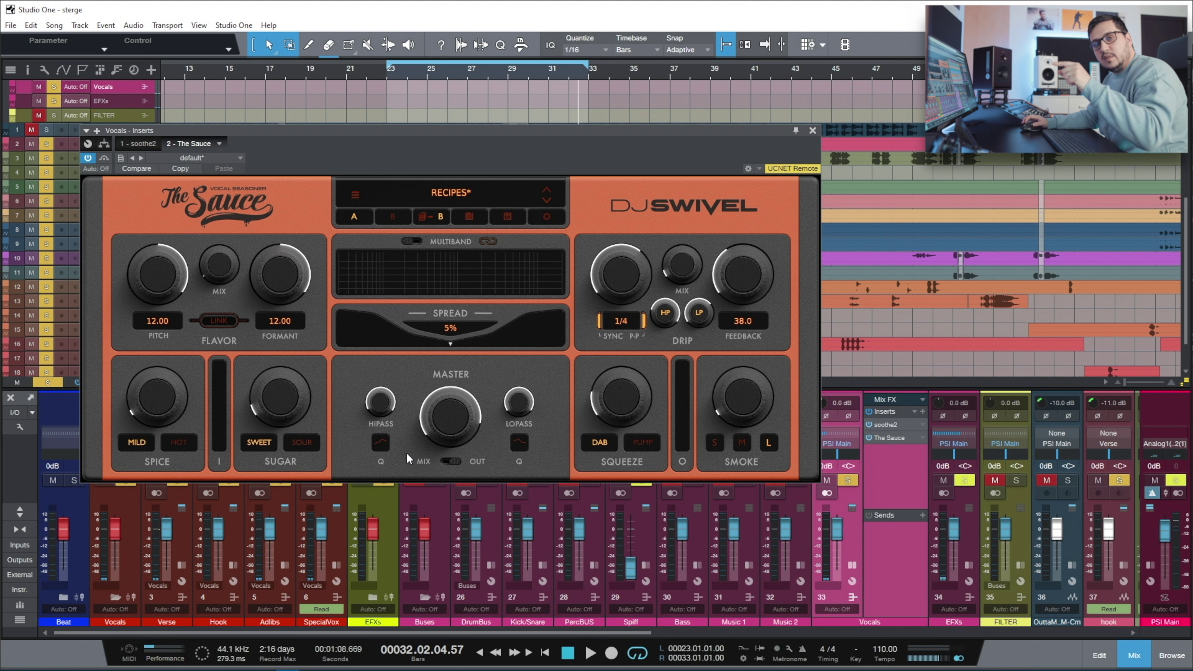
# Try the Master high-pass at 78 Hz, turn on its Q option and audition the low-pass filter before stopping playback
pyautogui.moveTo(387, 404)
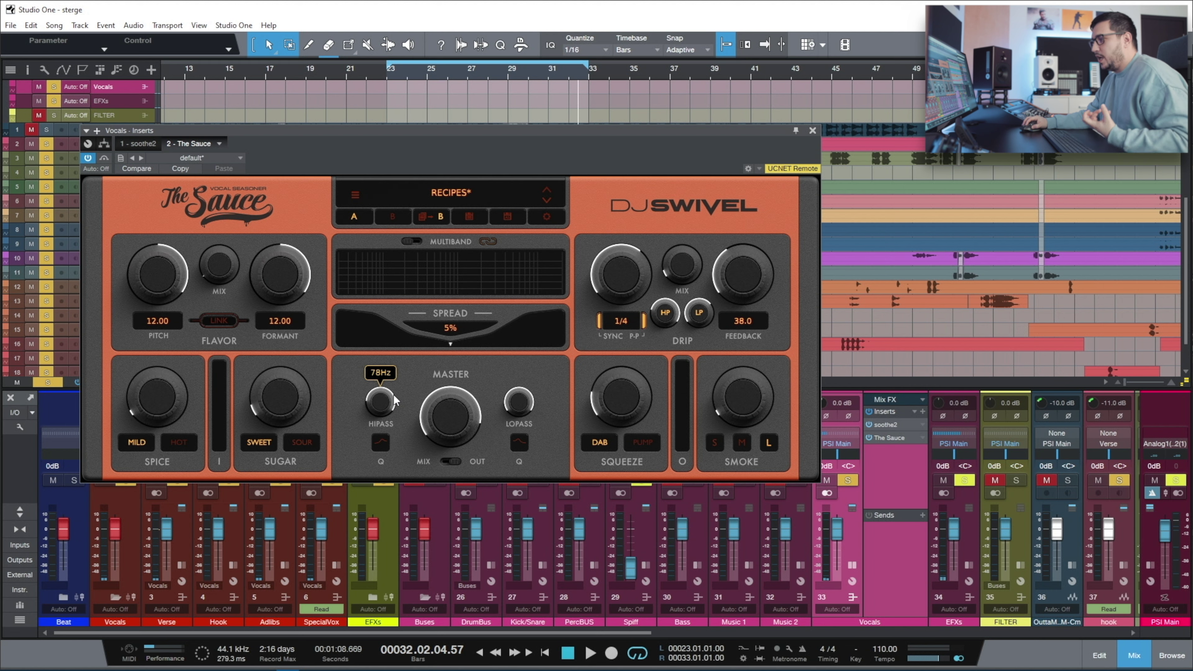
pyautogui.press('space')
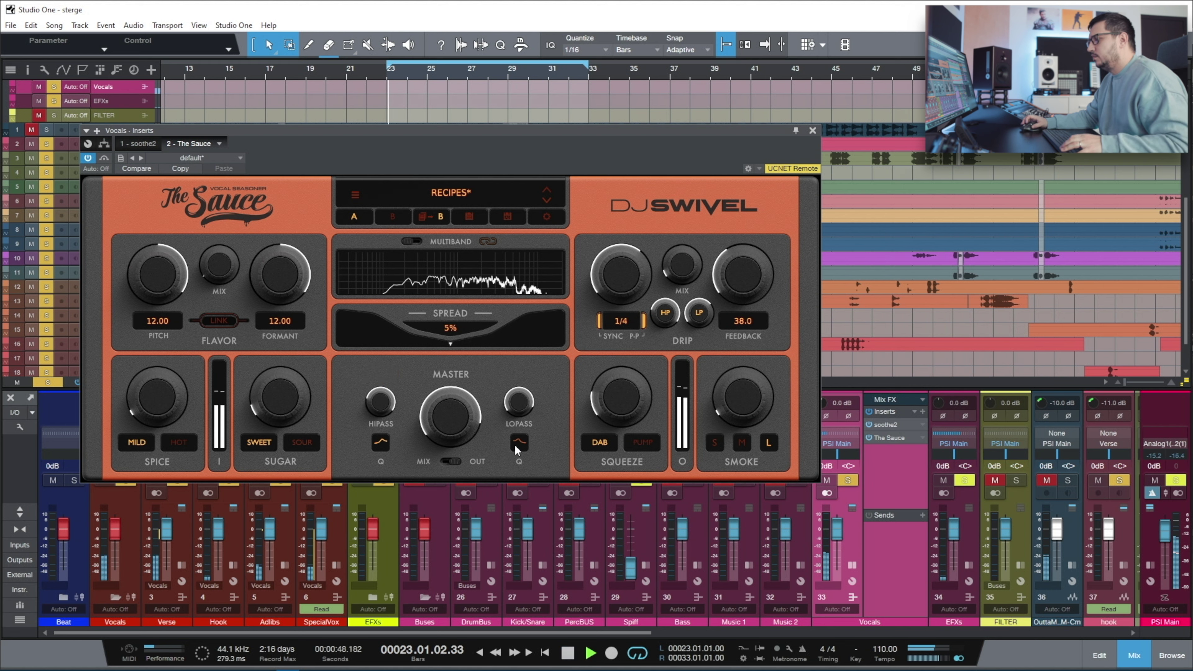
pyautogui.moveTo(521, 403)
pyautogui.scroll(3, 382, 402)
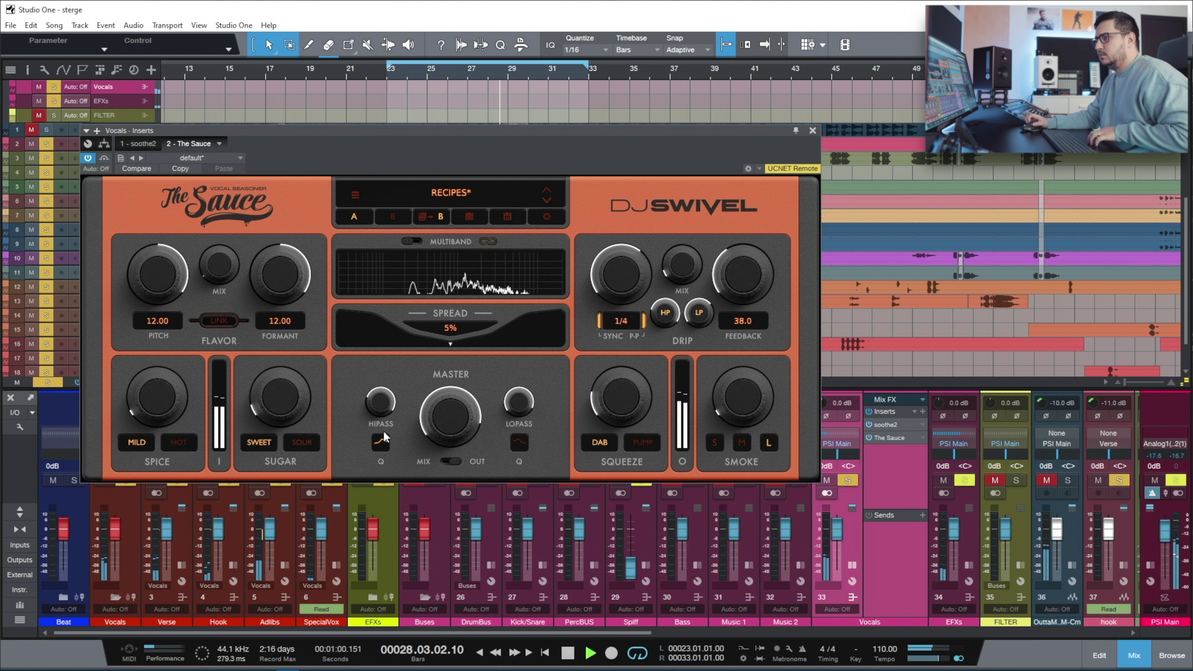
pyautogui.press('space')
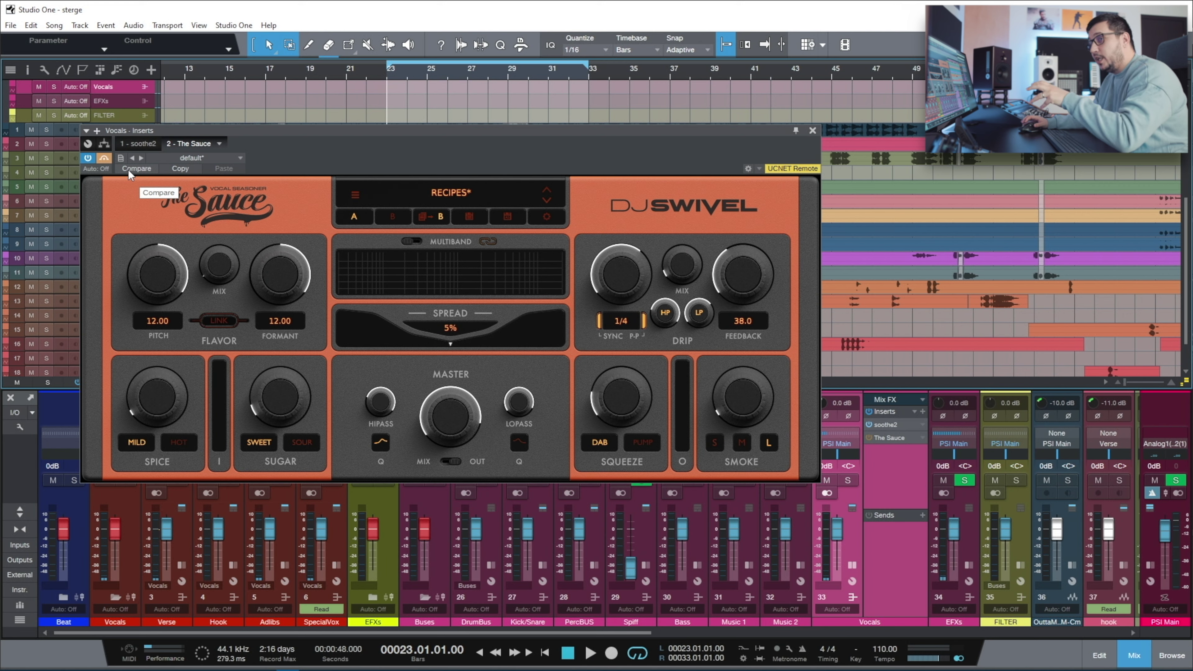
# Play the full mix without the vocal solo and raise the plug-in's Master output level
pyautogui.press('space')
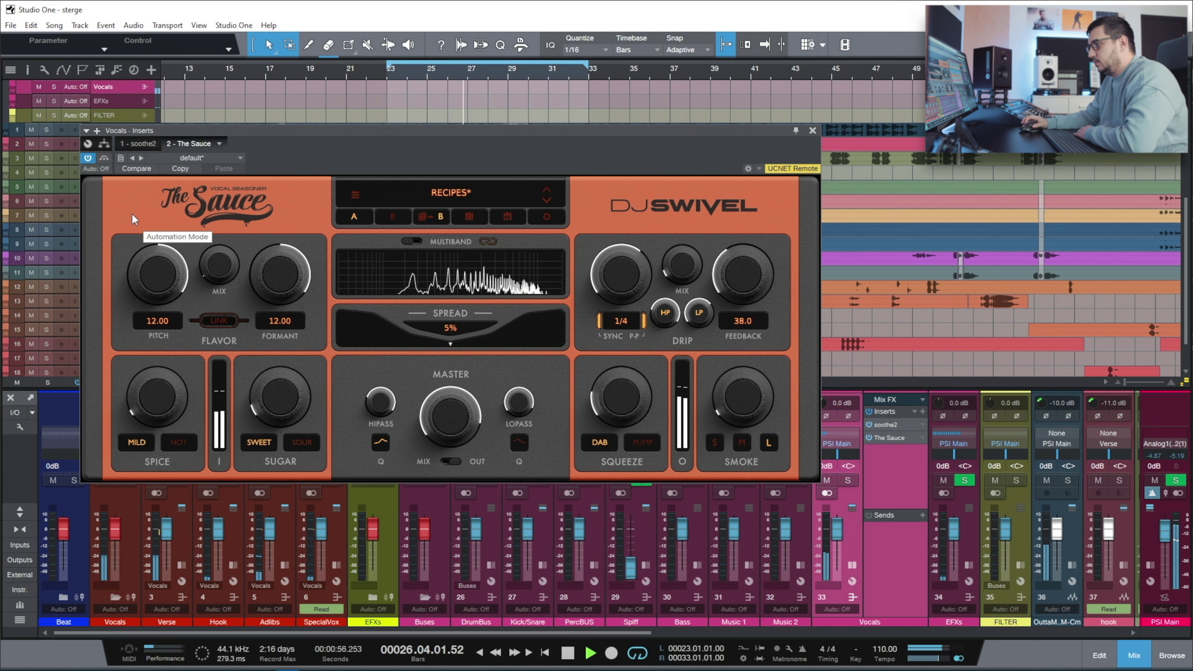
pyautogui.moveTo(447, 417)
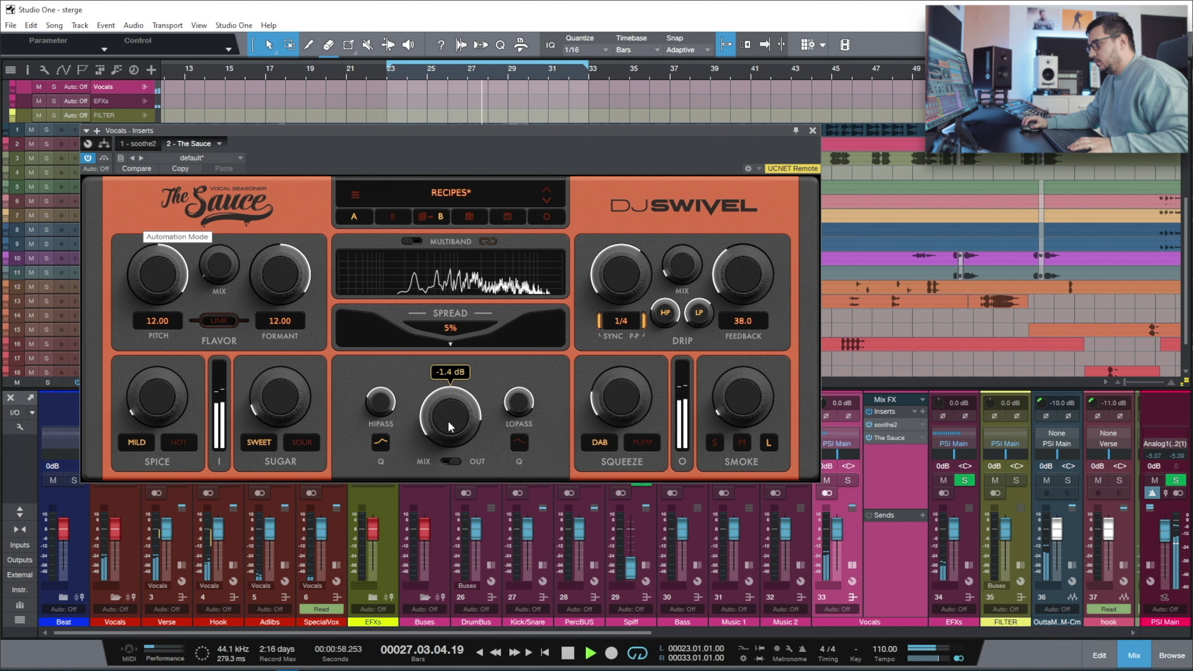
pyautogui.scroll(3, 448, 423)
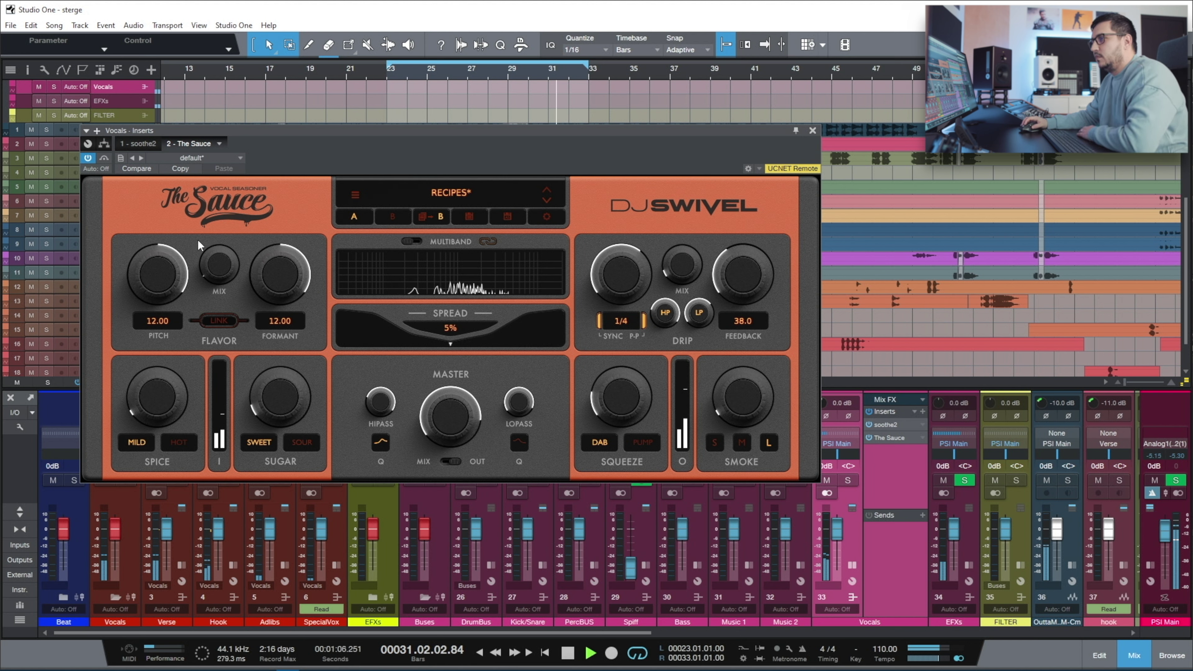
# Compare the mix with the plug-in bypassed, and try Squeeze in Pump mode before returning it to Dab
pyautogui.click(104, 159)
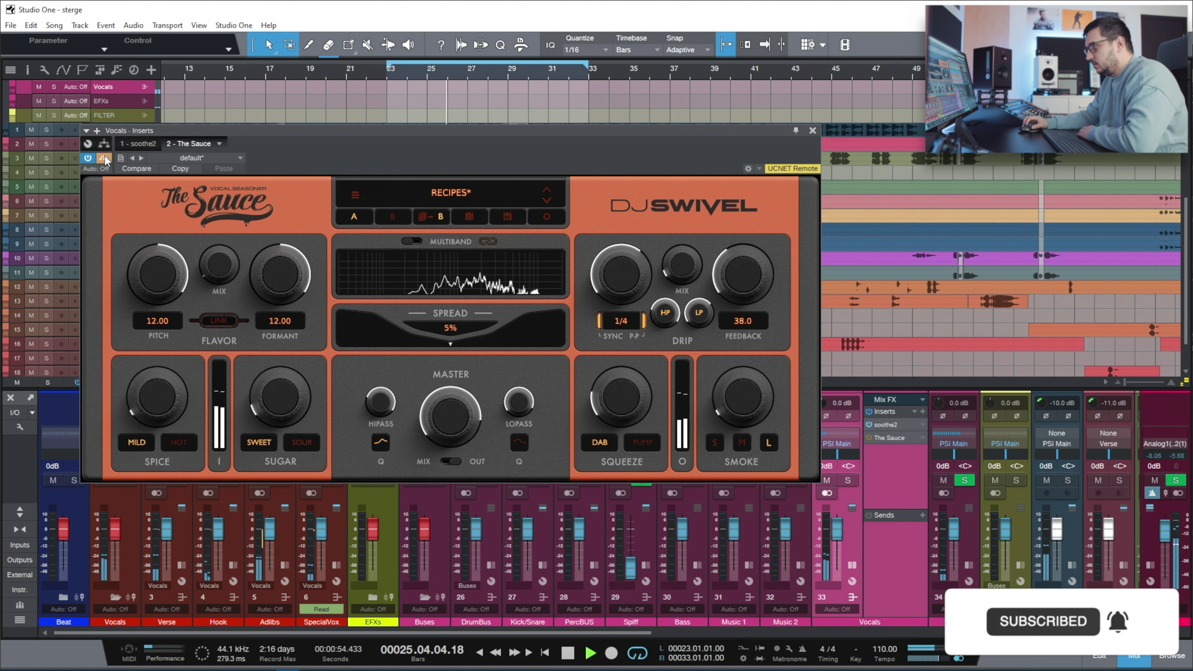
pyautogui.click(104, 158)
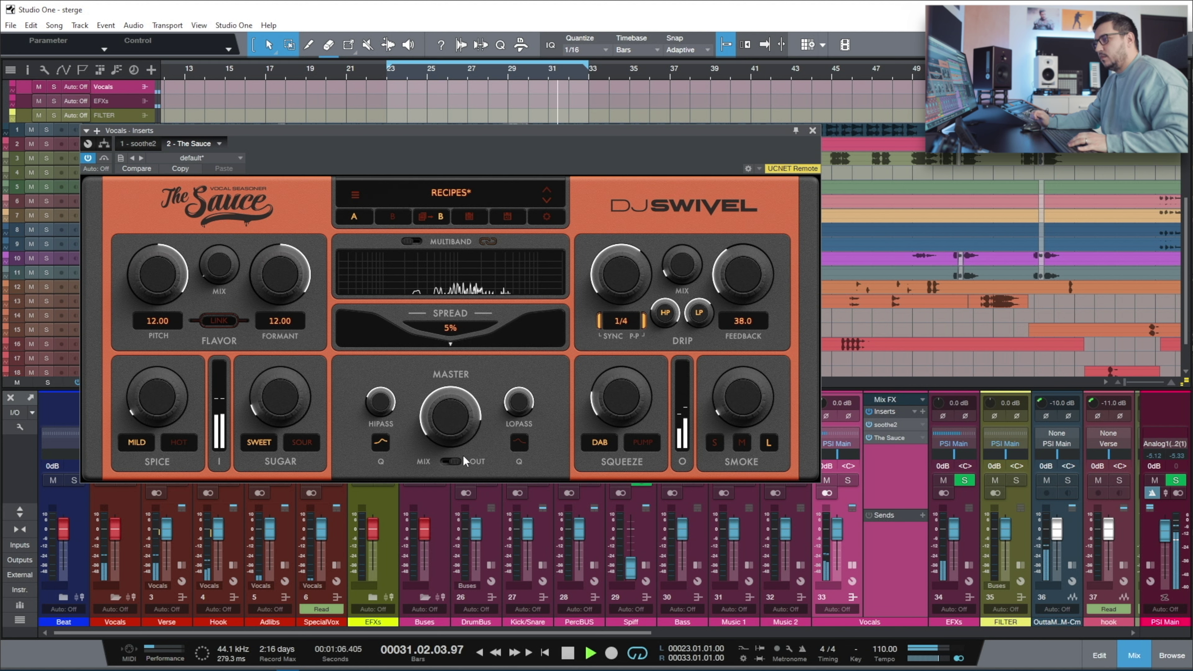
pyautogui.click(643, 442)
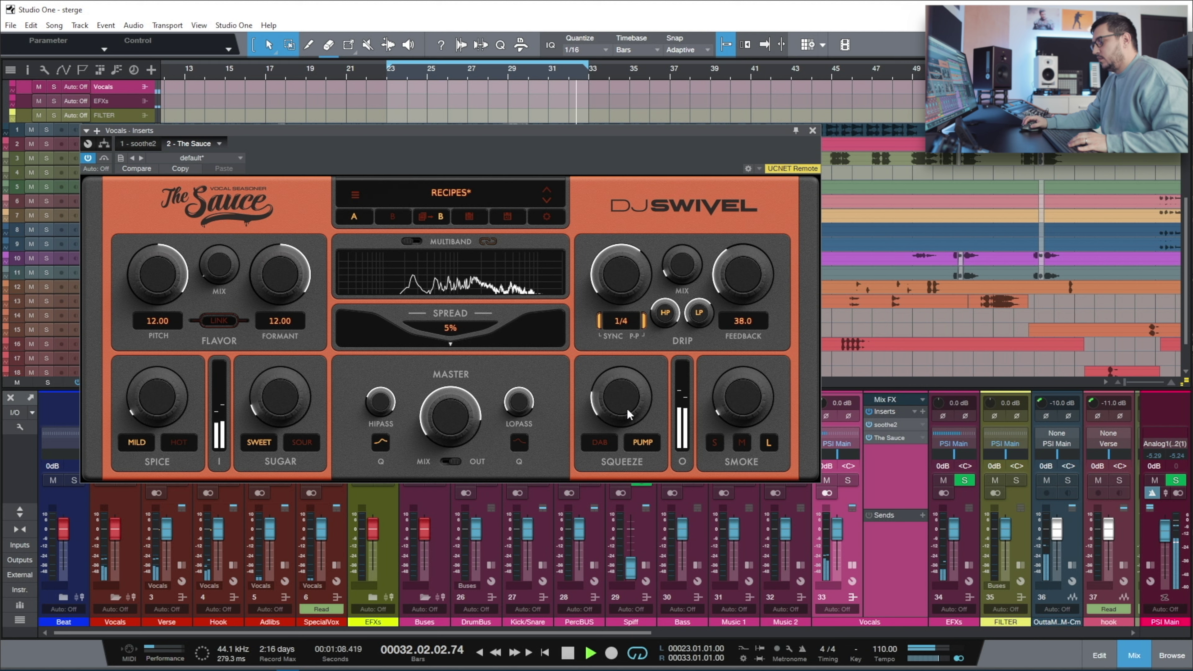
pyautogui.click(602, 443)
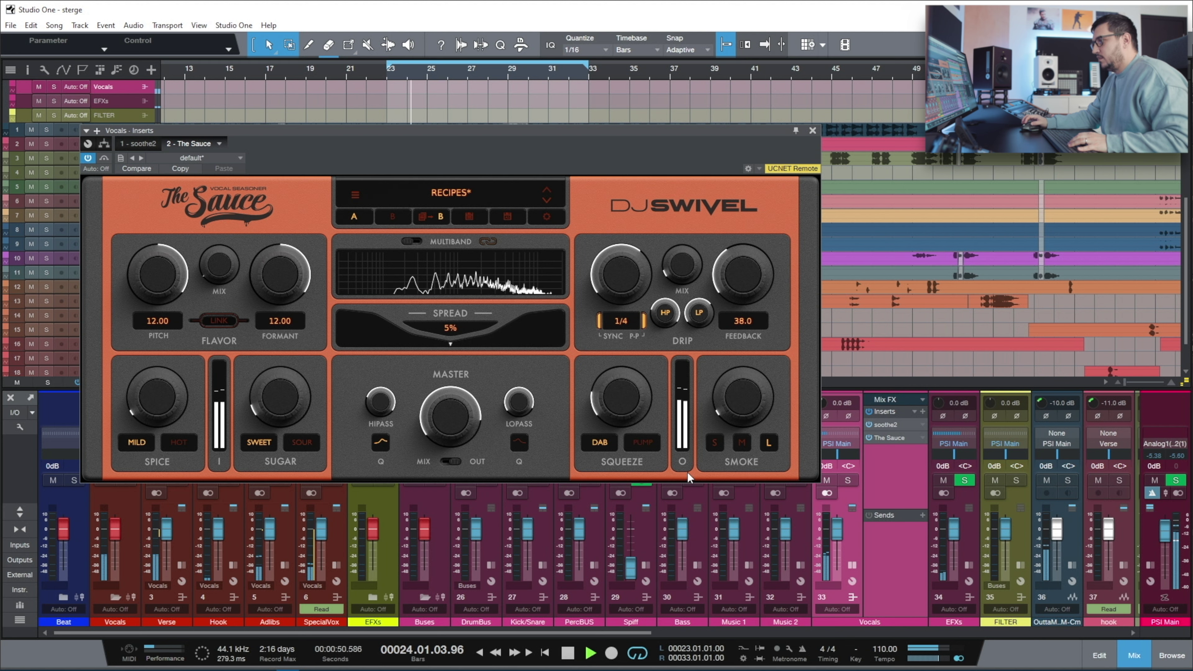
# Stop playback, reset the plug-in with the Full Reset preset and enable Multiband processing
pyautogui.click(197, 319)
pyautogui.press('space')
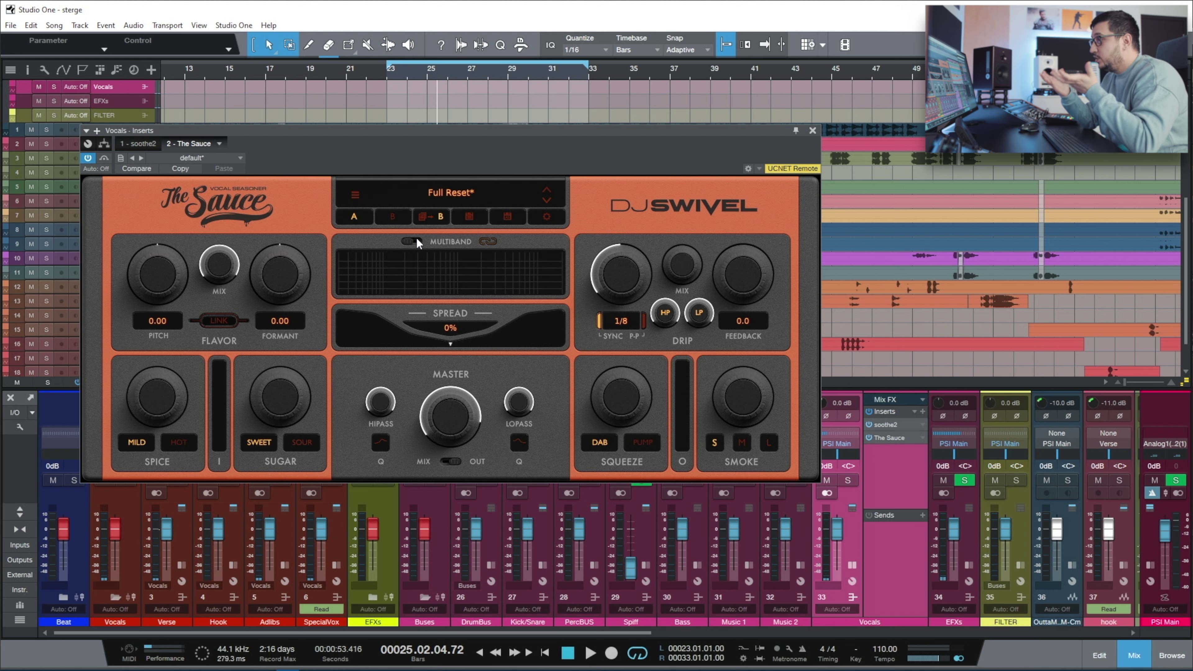
pyautogui.click(416, 239)
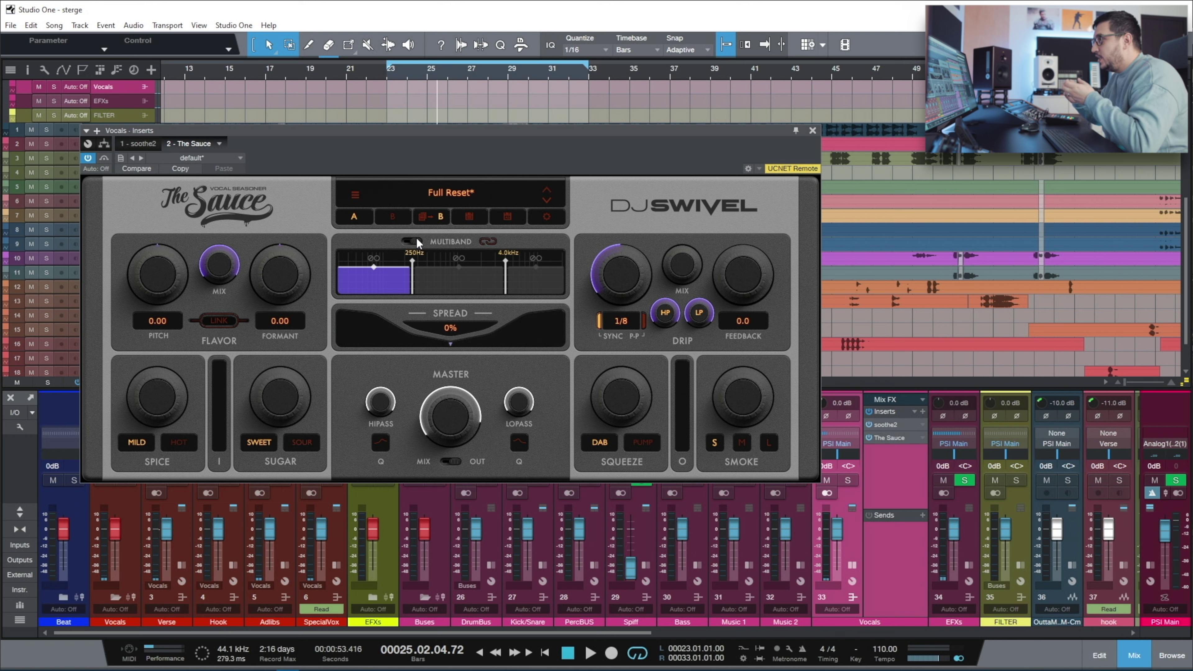
# Select the high band, lower its crossover to 2.9 kHz and audition the soloed Vocals bus
pyautogui.click(535, 277)
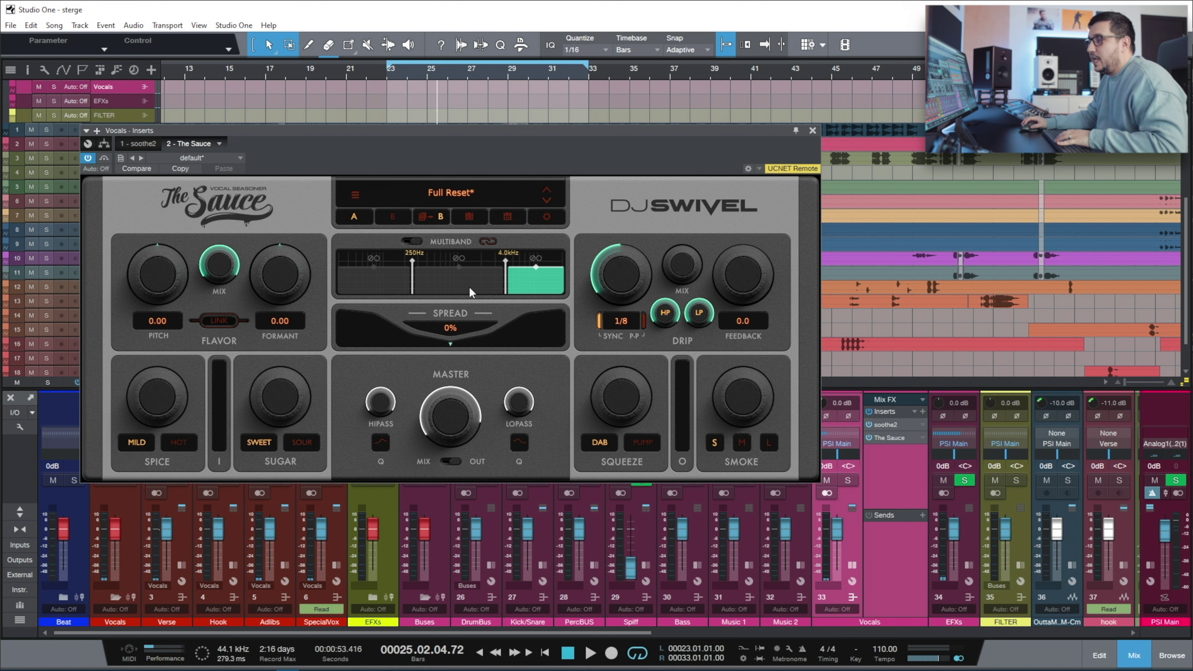
pyautogui.moveTo(507, 264); pyautogui.dragTo(492, 265)
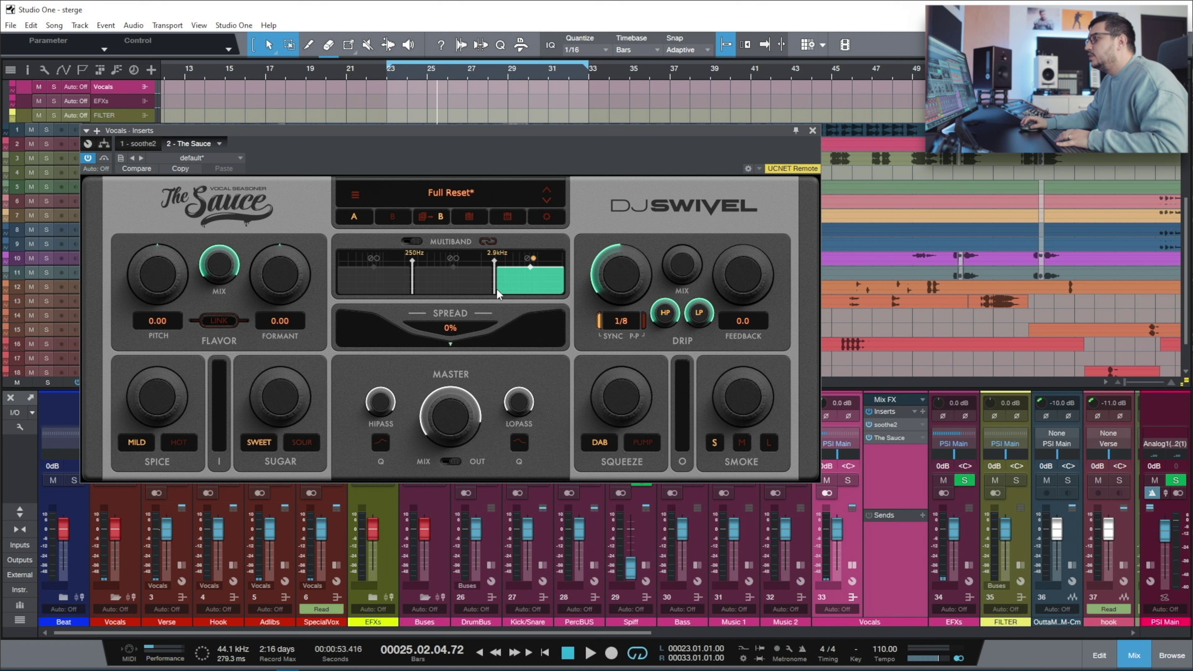
pyautogui.press('space')
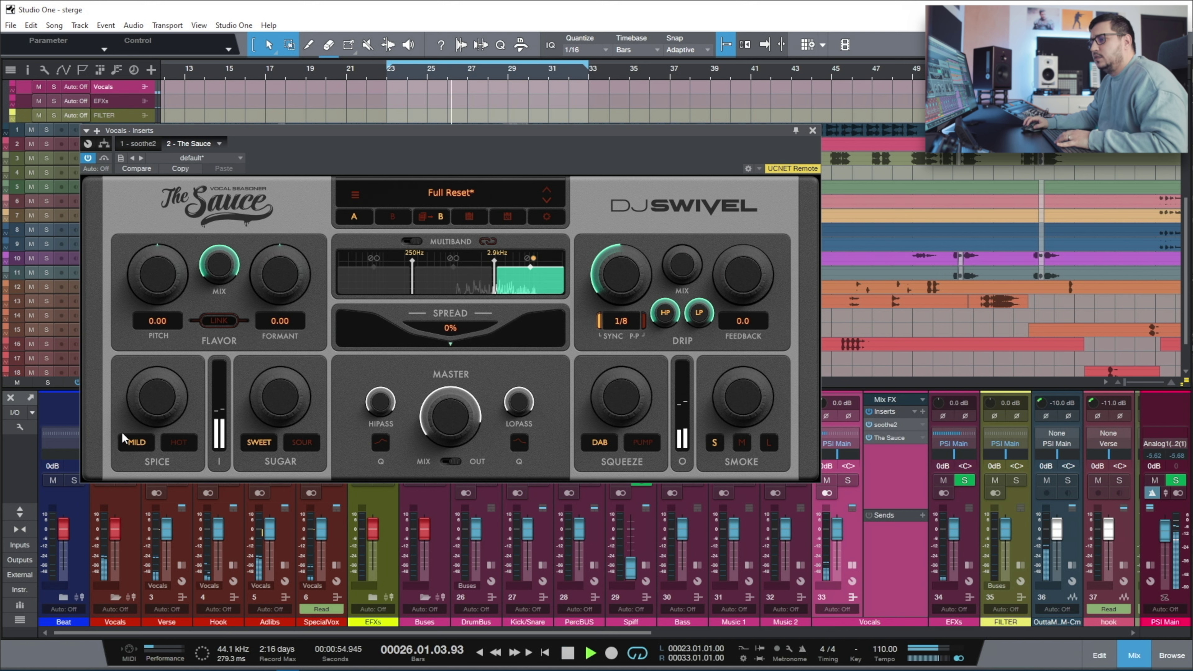
pyautogui.press('s')
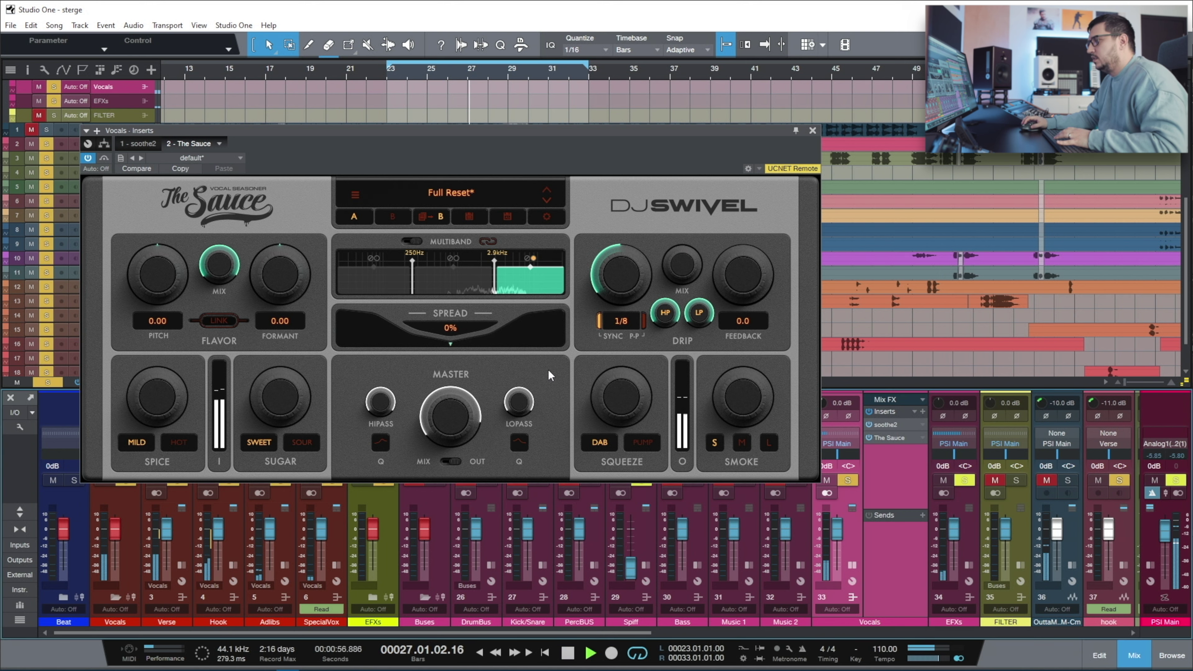
pyautogui.press('space')
# Raise the high band's Spice to 70% in Mild mode and add a little Sweet Sugar during playback
pyautogui.moveTo(148, 399)
pyautogui.scroll(5, 156, 386)
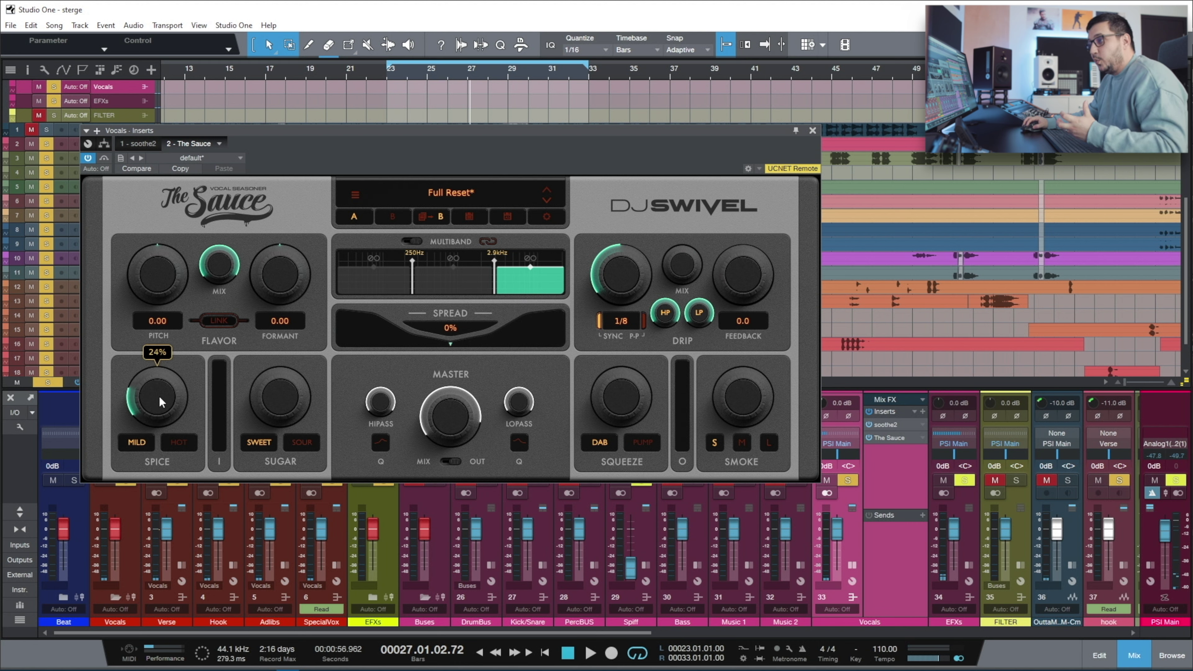
pyautogui.press('space')
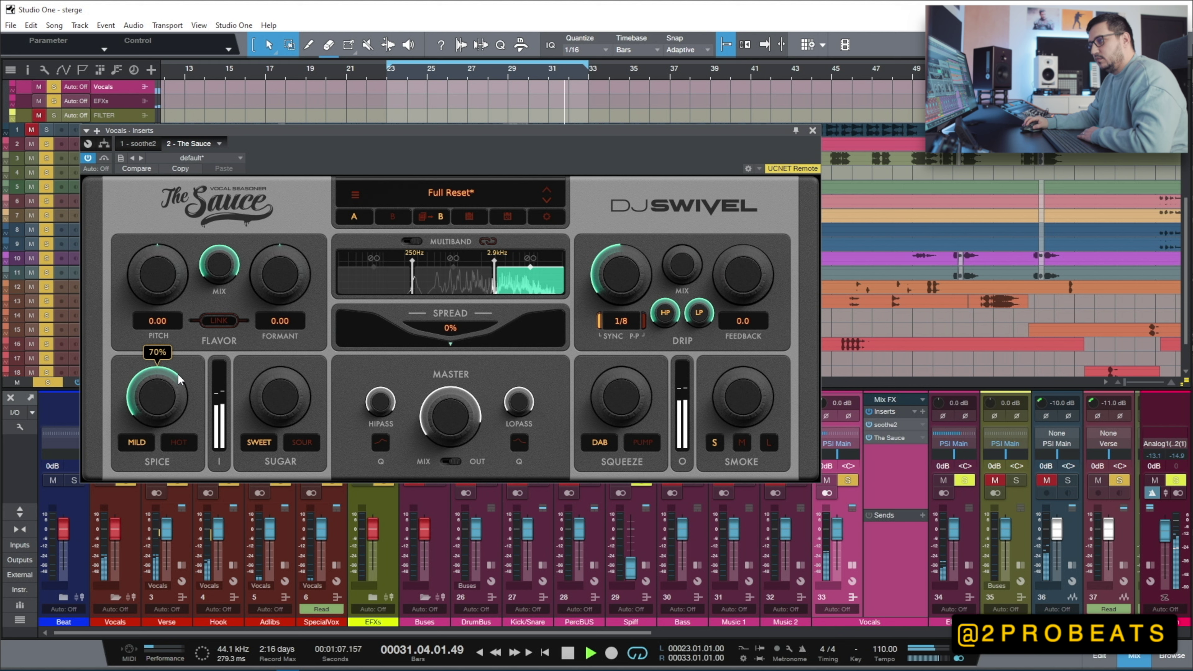
pyautogui.moveTo(276, 396)
pyautogui.mouseDown()
pyautogui.moveTo(305, 336)
pyautogui.moveTo(315, 262)
pyautogui.moveTo(293, 392)
pyautogui.mouseUp()
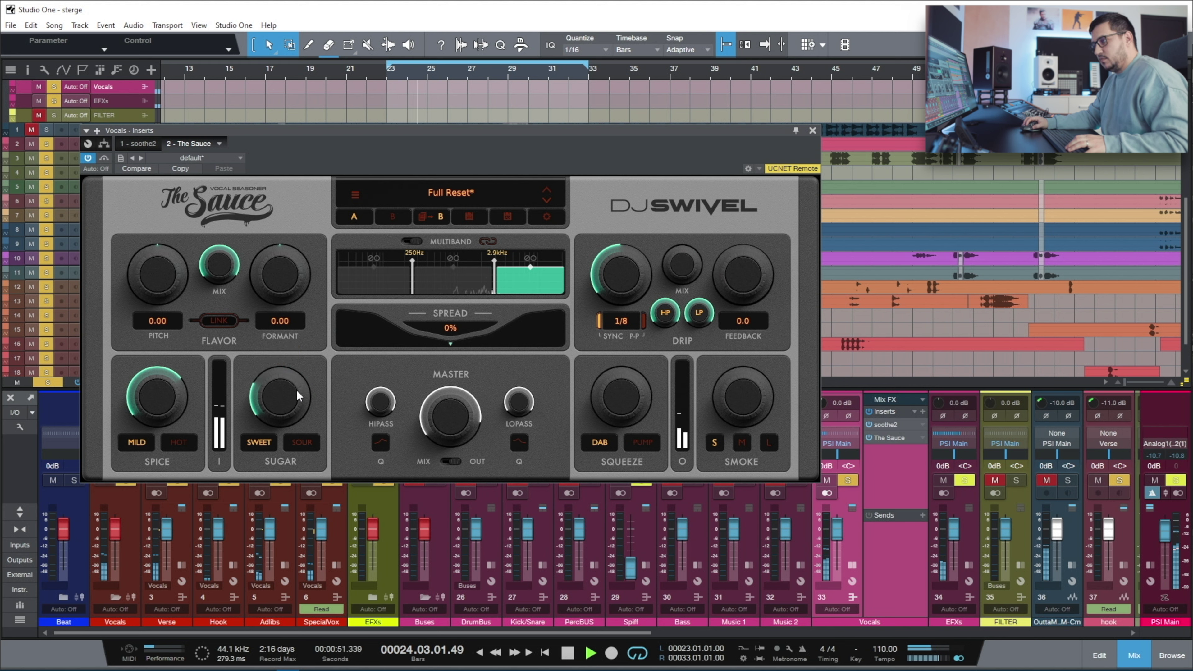
# Set the high band's Spread to 8% and its Squeeze to a low amount in Pump mode, then stop playback
pyautogui.moveTo(513, 334)
pyautogui.mouseDown()
pyautogui.moveTo(646, 262)
pyautogui.moveTo(516, 344)
pyautogui.mouseUp()
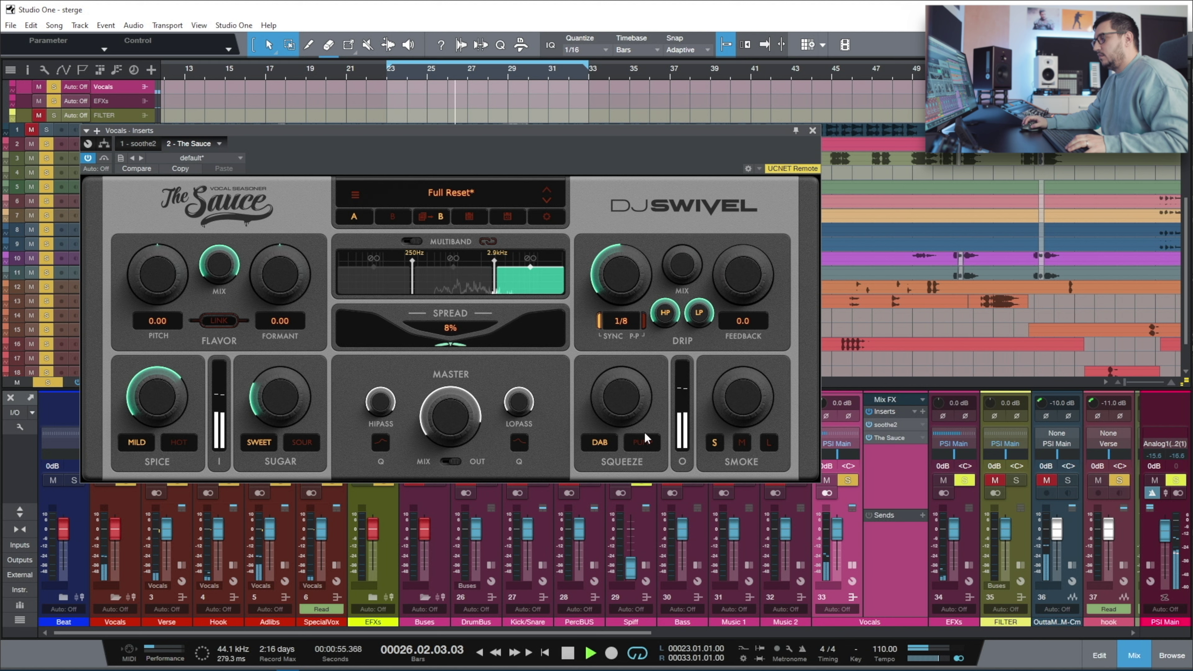
pyautogui.click(641, 445)
pyautogui.moveTo(631, 420); pyautogui.dragTo(607, 403)
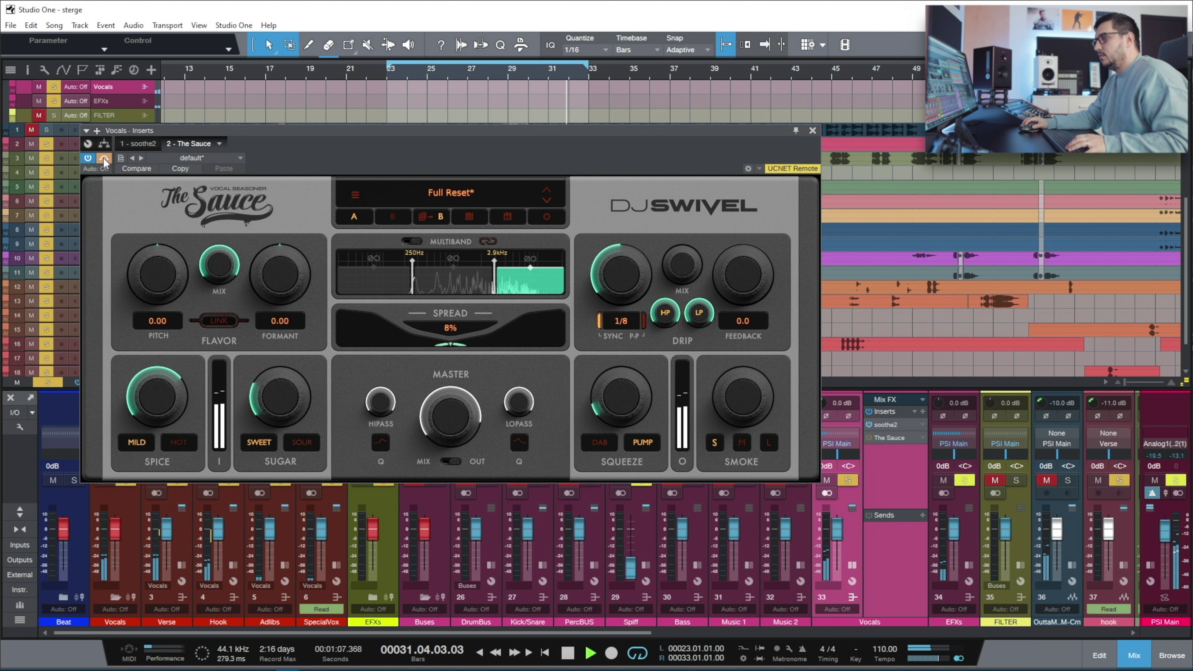
pyautogui.press('space')
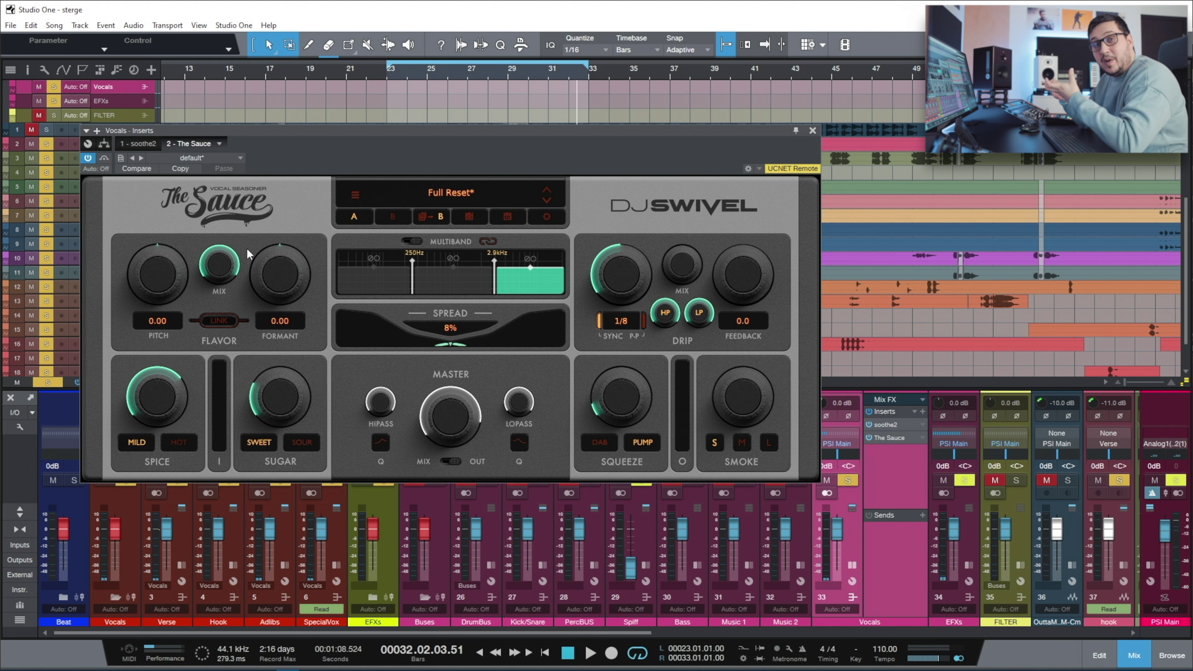
# Select the low band below 250 Hz in the multiband display
pyautogui.click(365, 289)
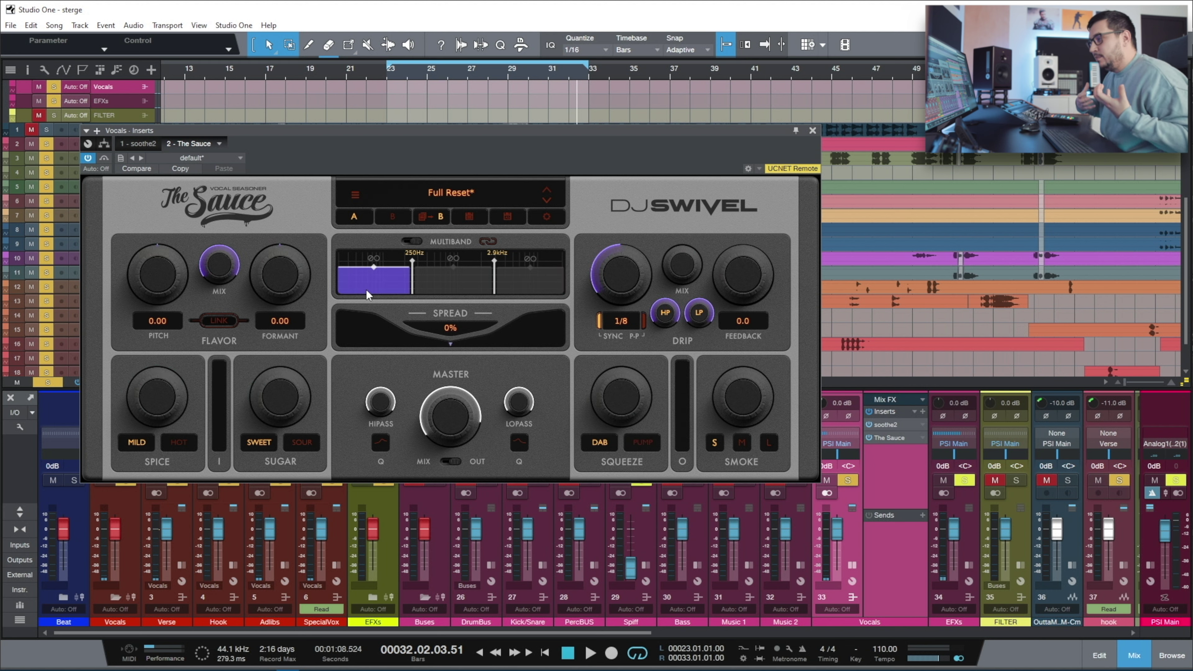